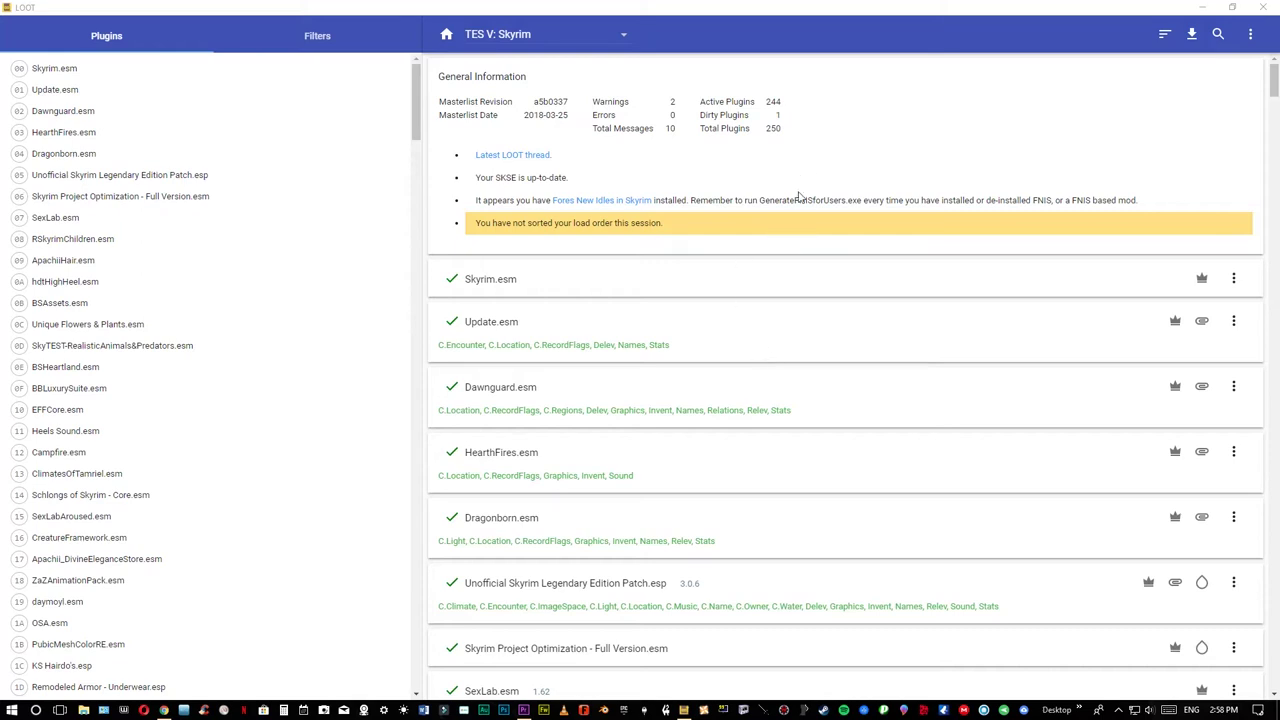
- Check the dirty plugin count in the general information and locate the plugin flagged with a cleaning warning
click(800, 141)
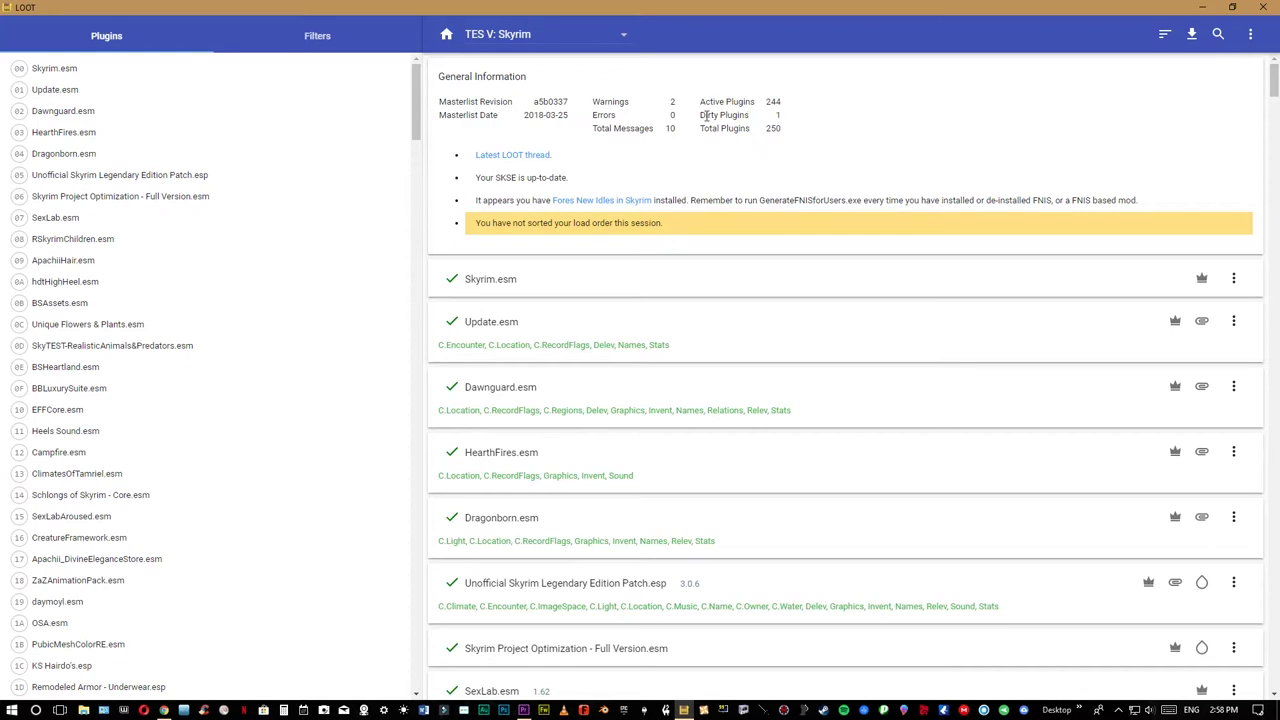
drag(703, 115, 748, 115)
click(783, 119)
click(1274, 118)
drag(1275, 112, 1275, 241)
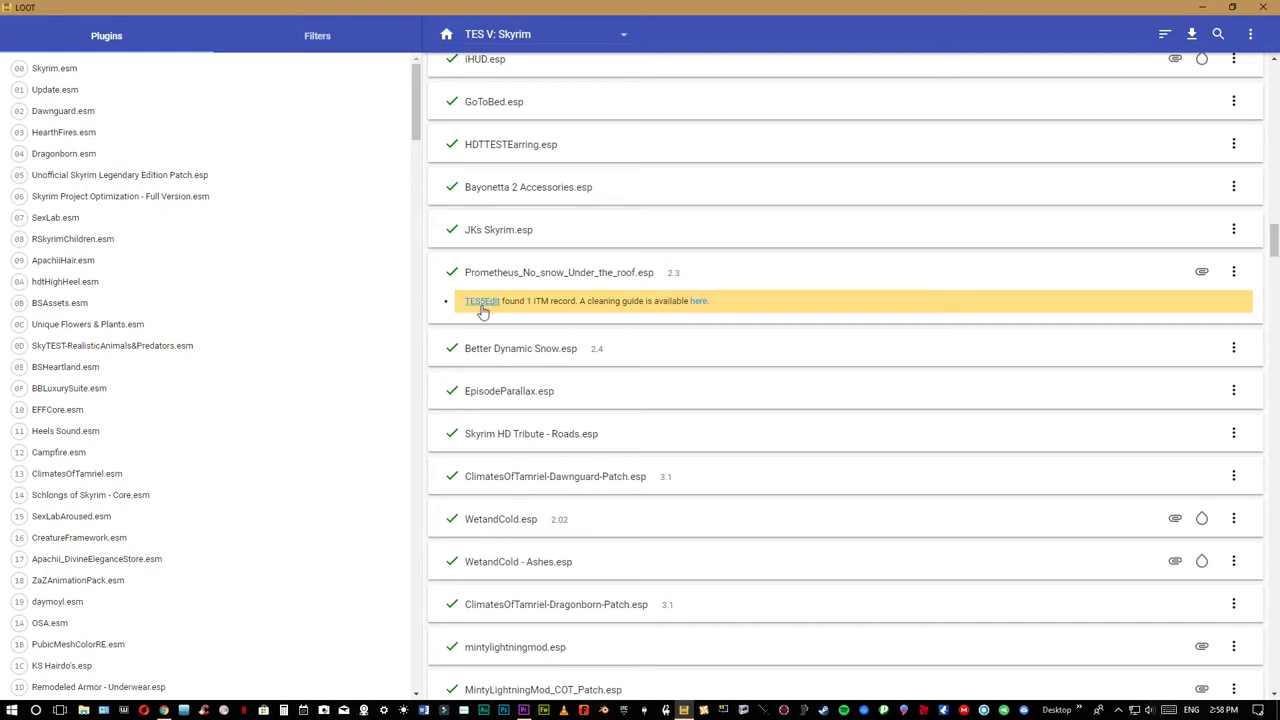
- Open the cleaning guide linked in the Prometheus_No_snow_Under_the_roof.esp warning and skim through its cleaning sections
click(699, 305)
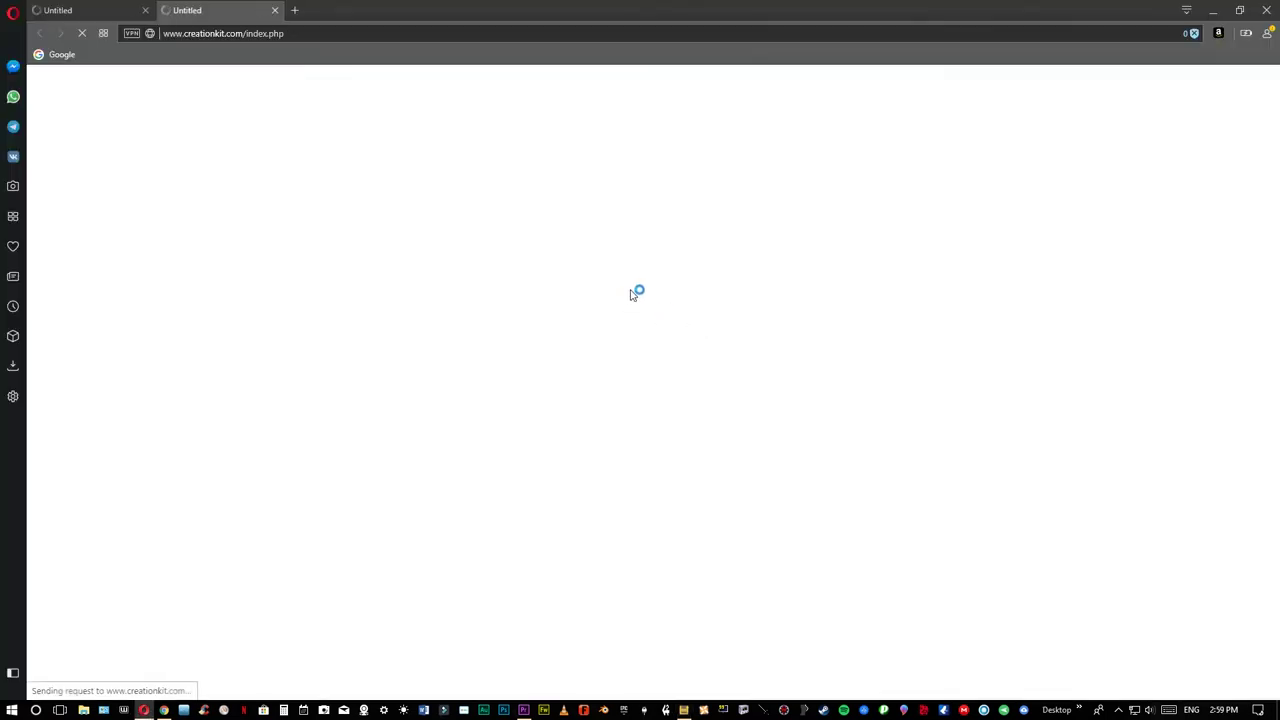
click(146, 13)
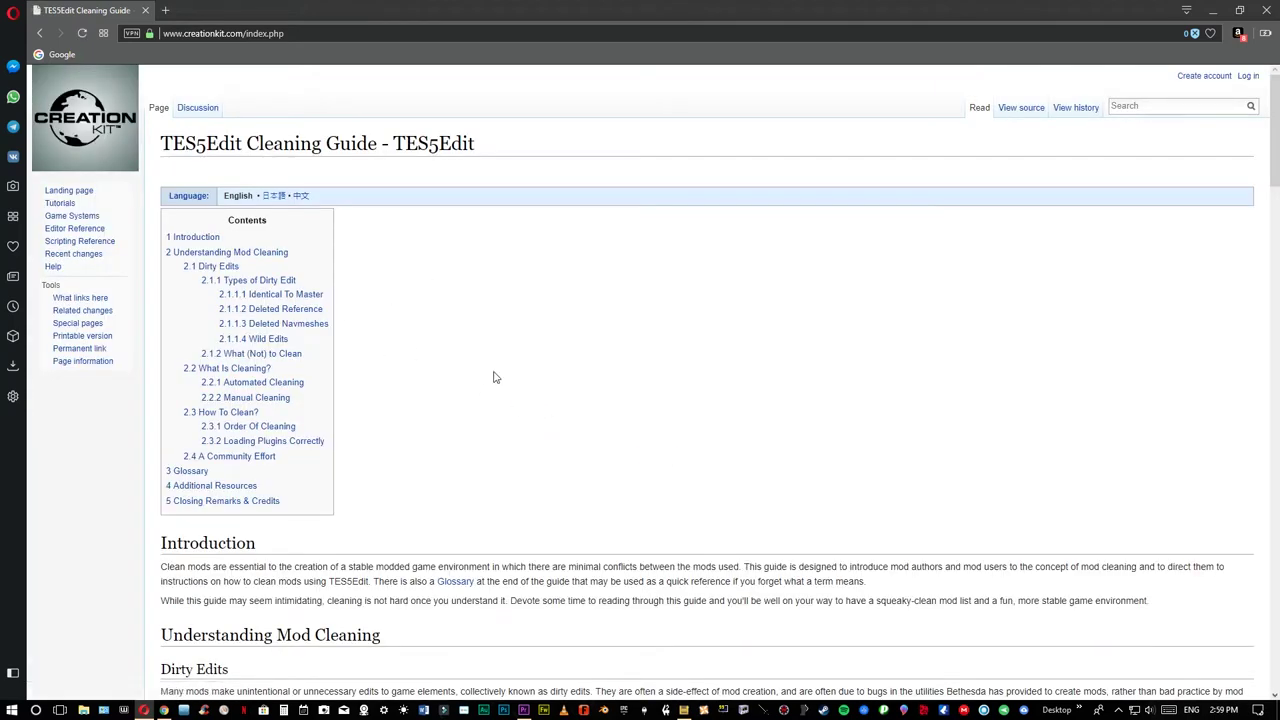
scroll(517, 397, down, 5)
scroll(395, 376, down, 5)
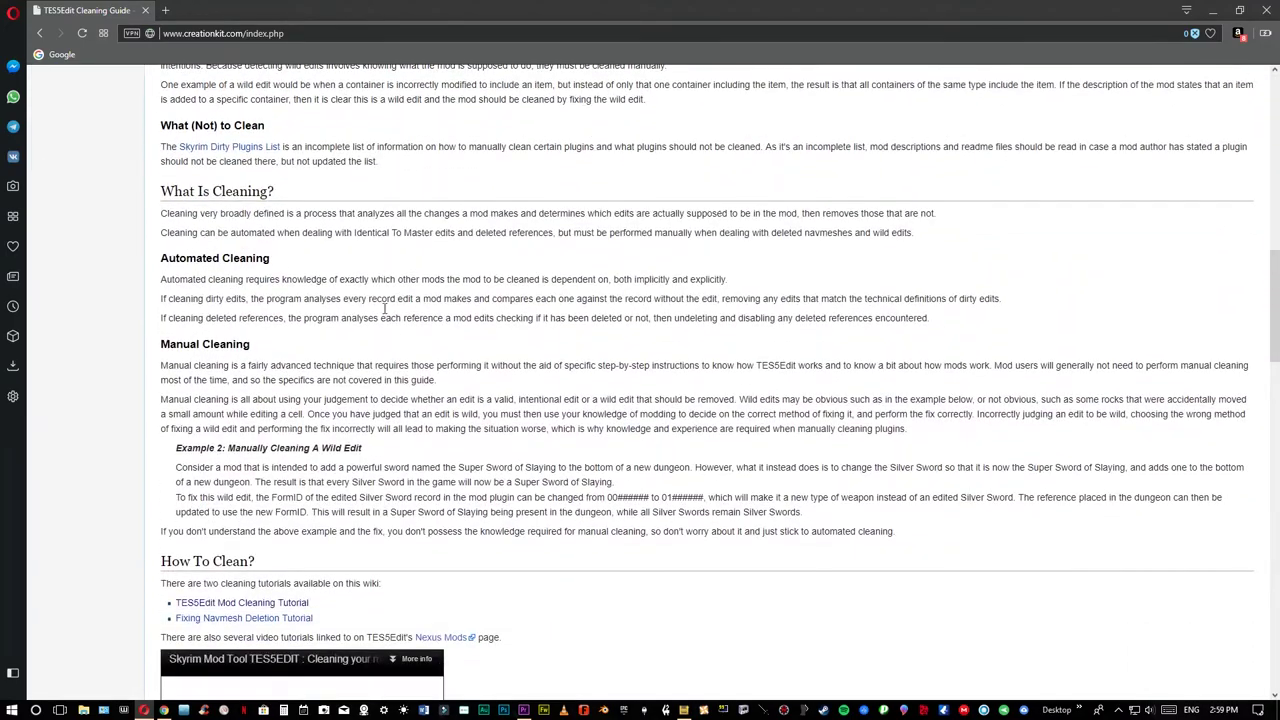
scroll(378, 298, down, 5)
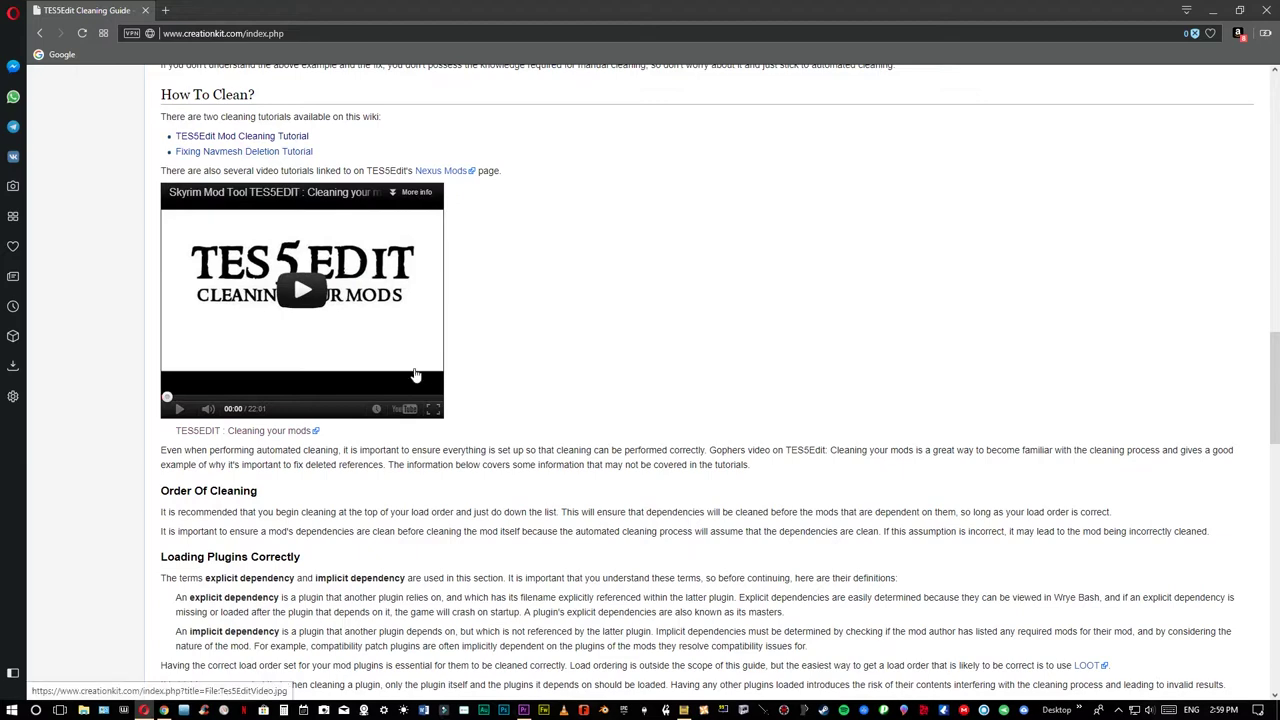
scroll(474, 329, up, 1)
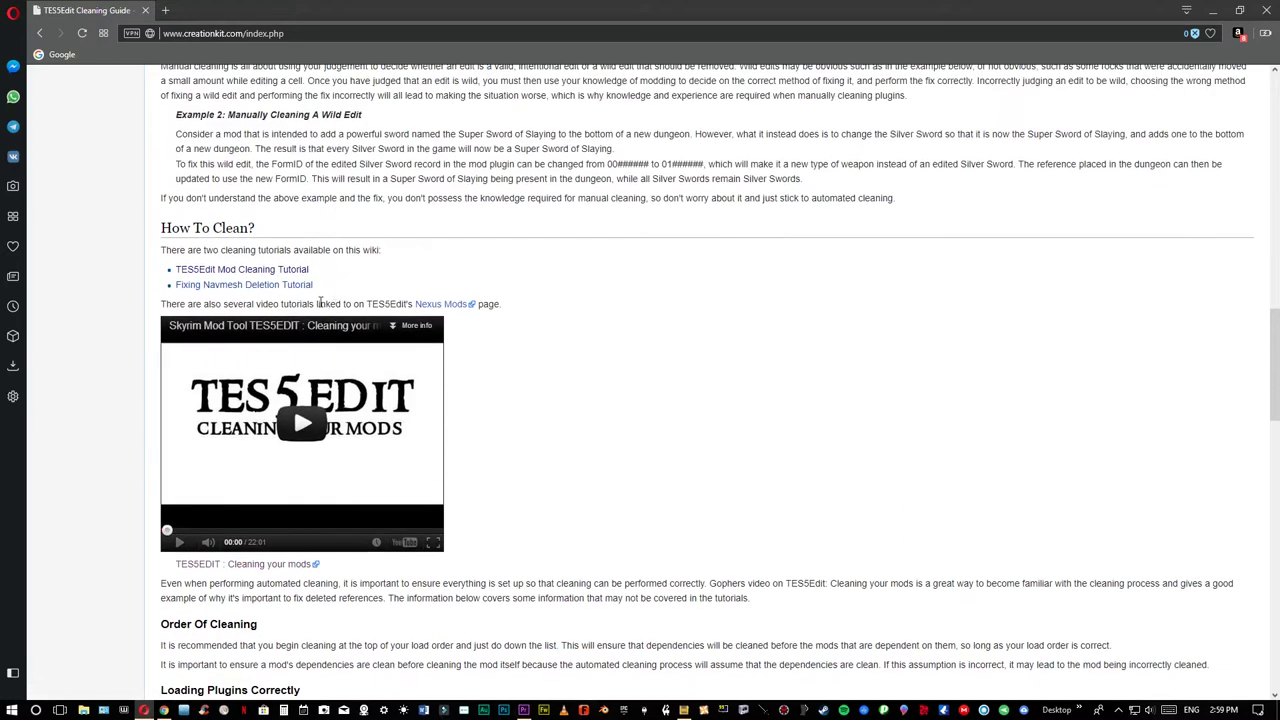
scroll(523, 411, down, 3)
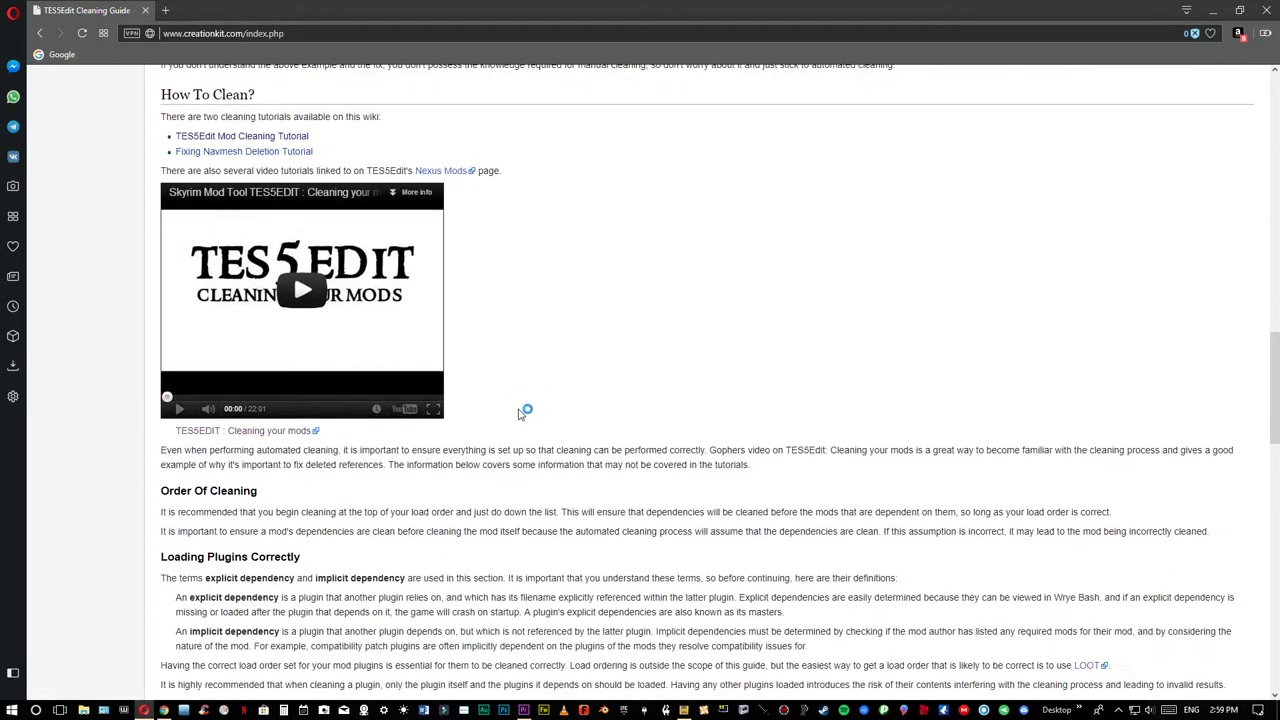
scroll(518, 411, down, 4)
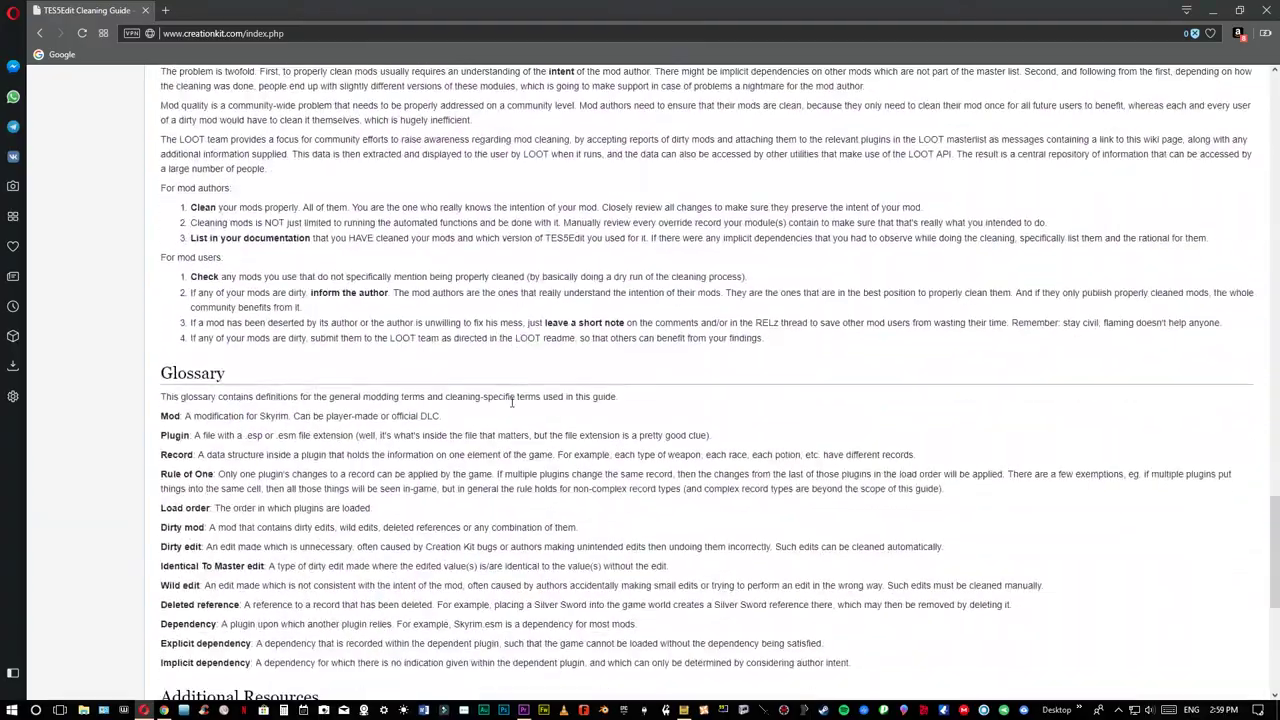
scroll(510, 400, up, 15)
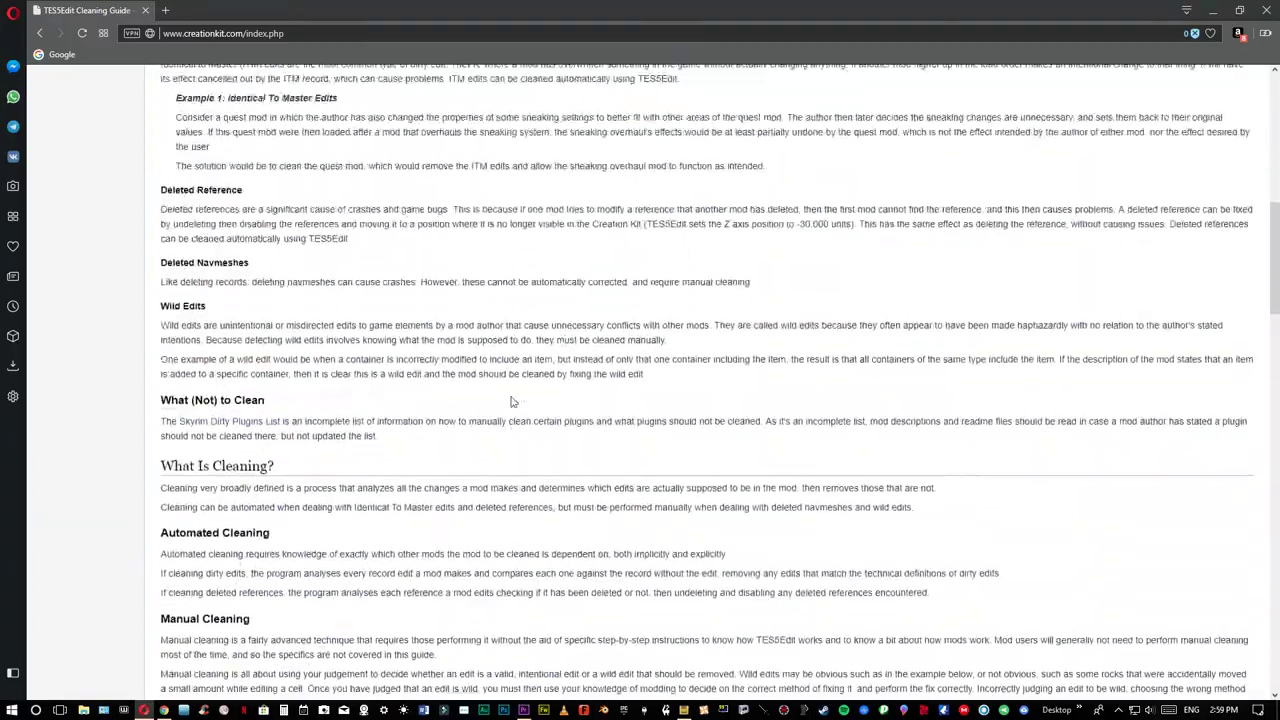
scroll(520, 375, up, 3)
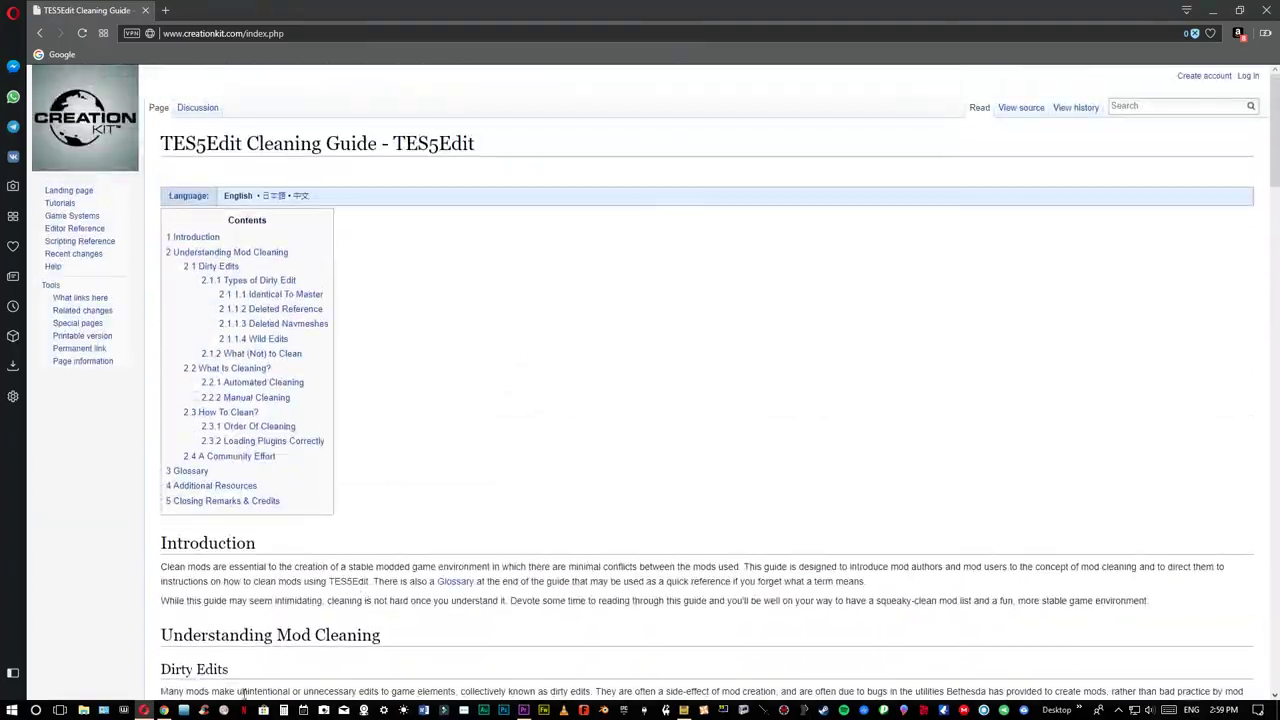
- Switch to Chrome and show the main files of the TES5Edit mod on its Nexus Mods page
click(163, 710)
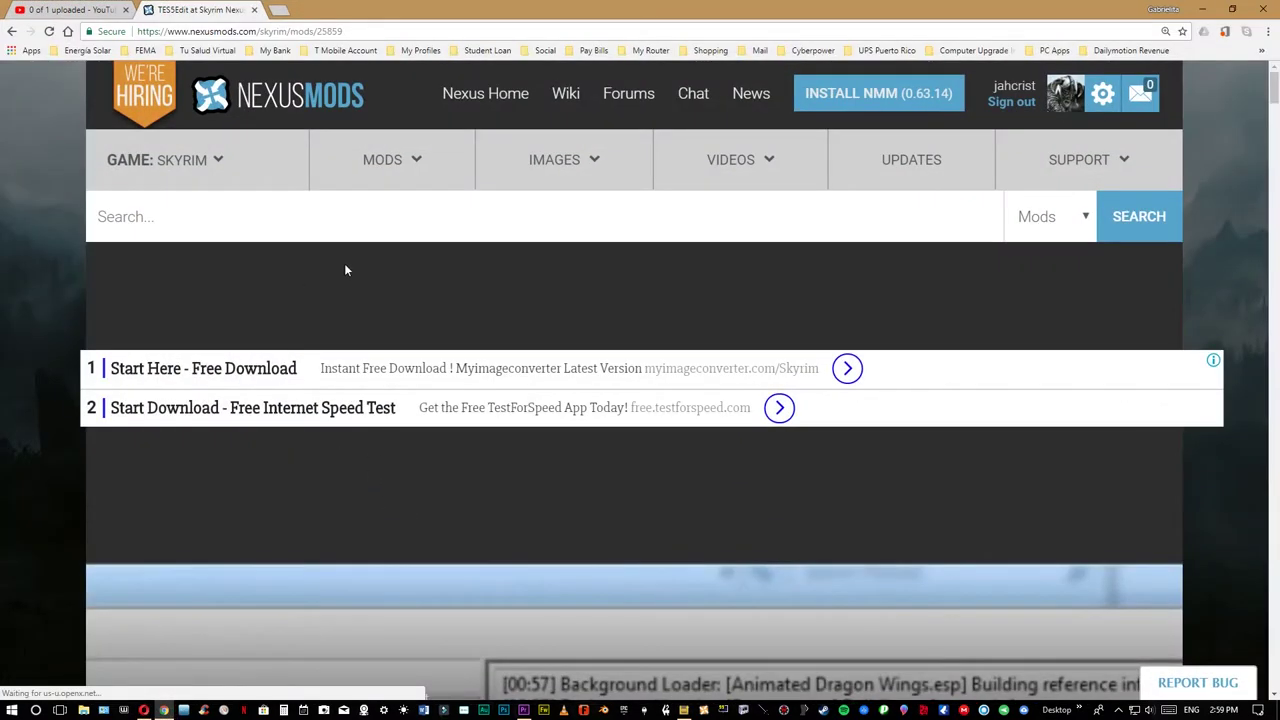
scroll(880, 296, down, 8)
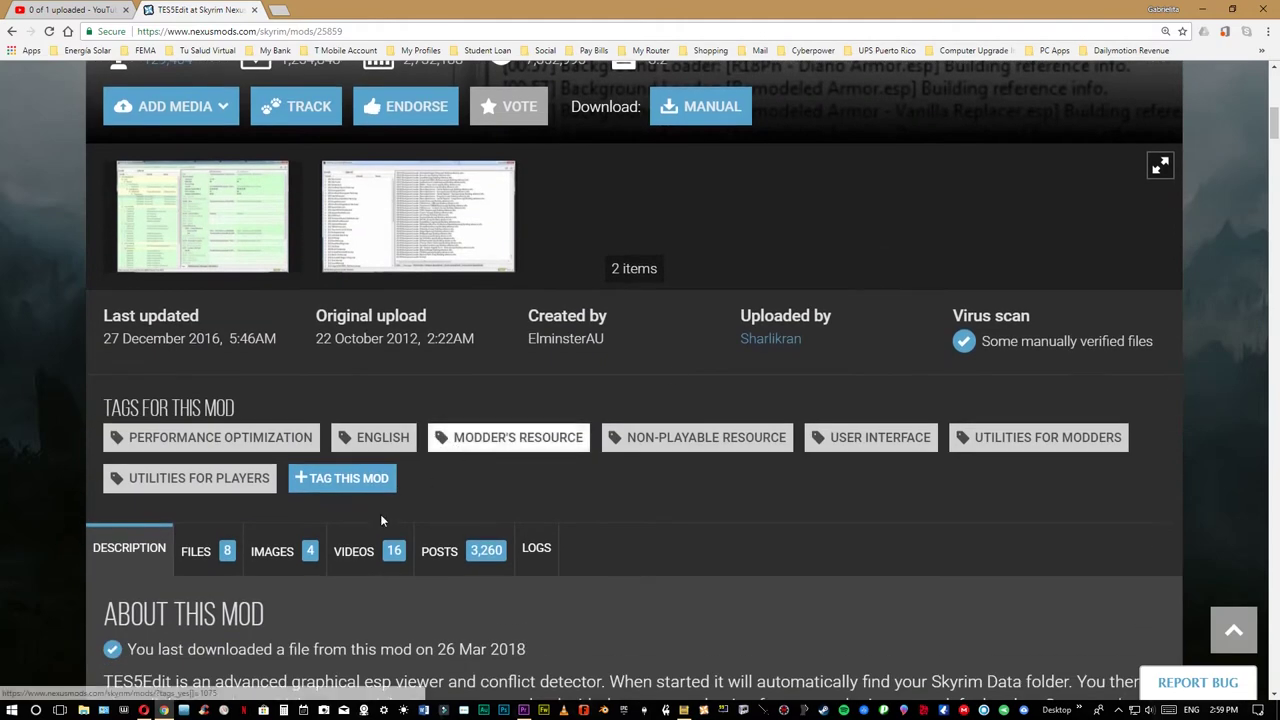
click(224, 551)
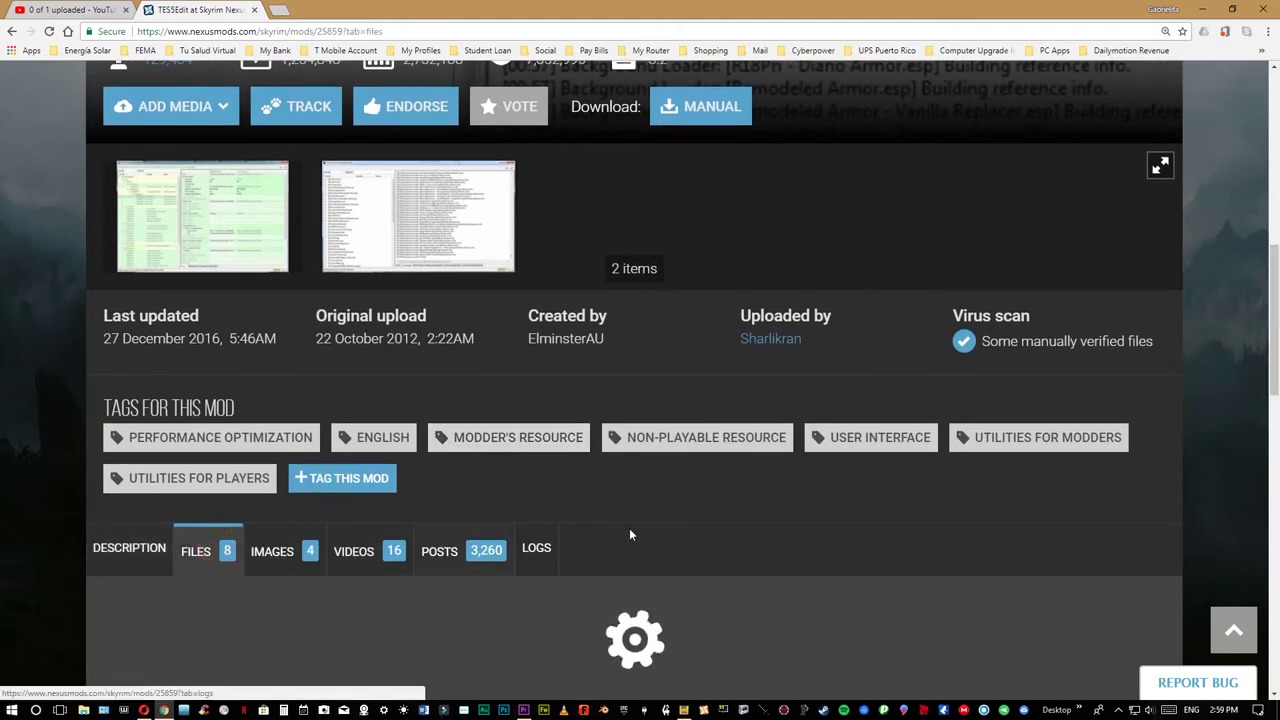
scroll(628, 525, down, 4)
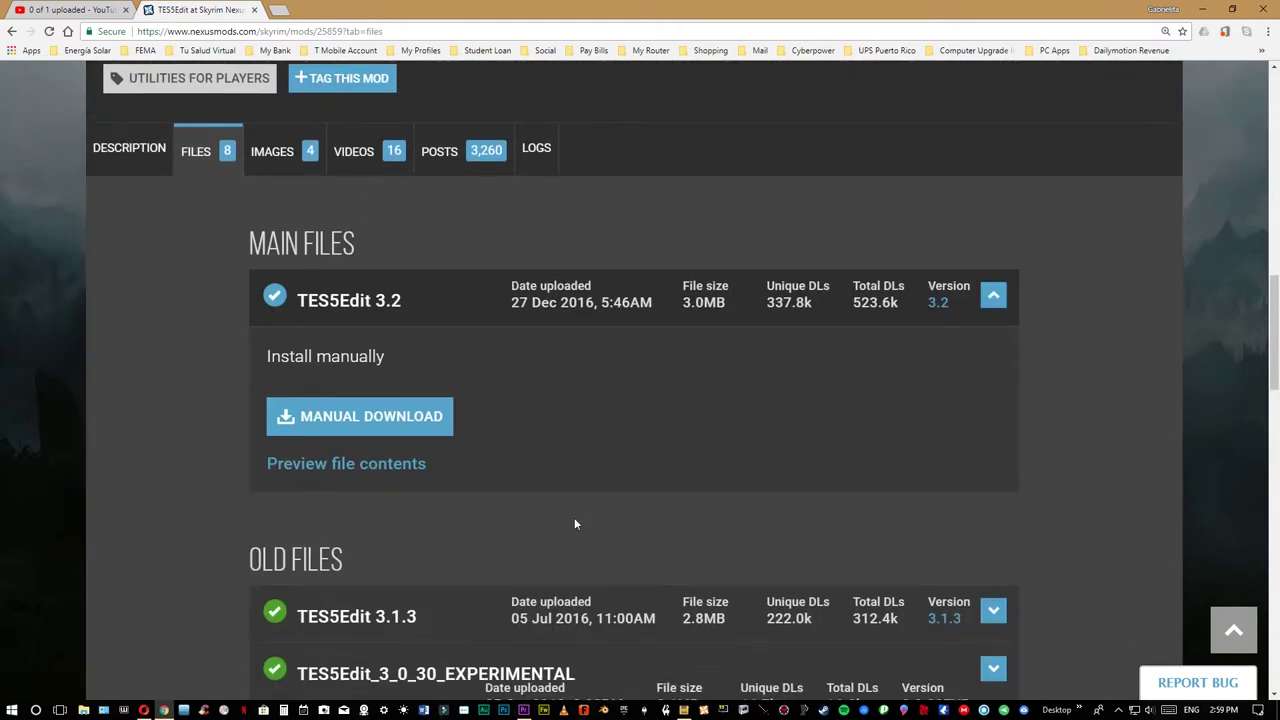
scroll(574, 515, down, 1)
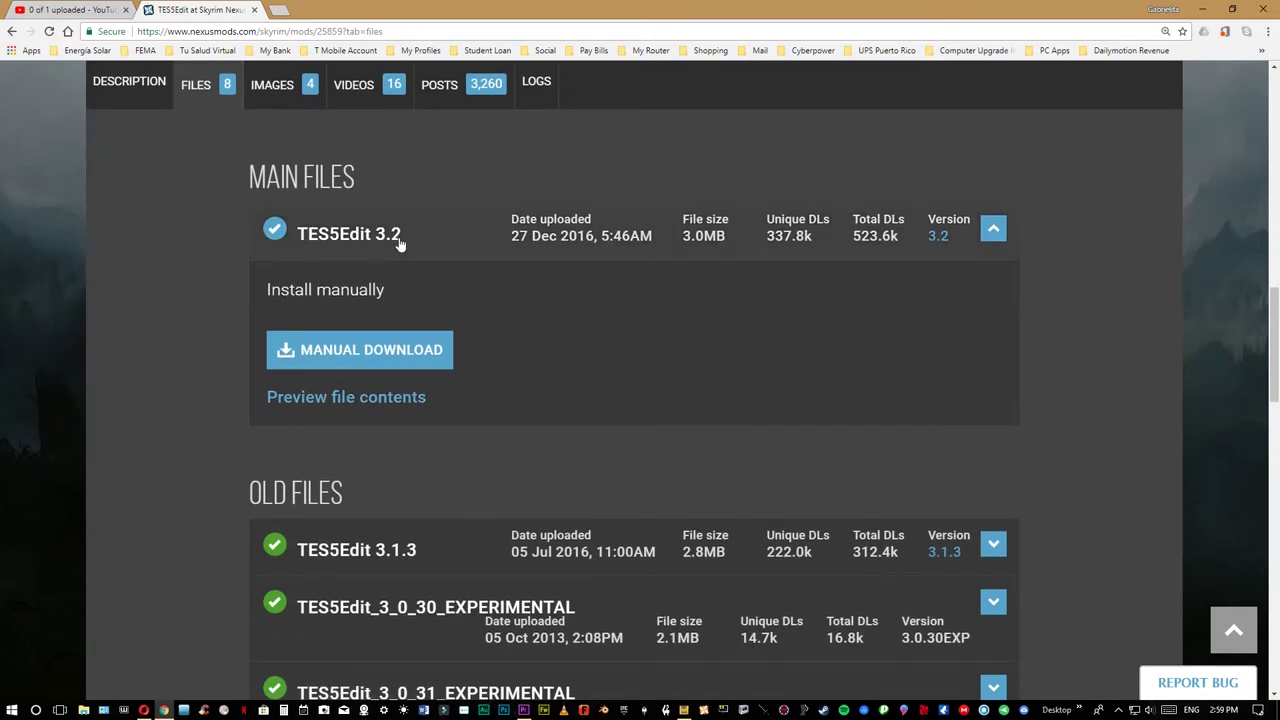
- Manually download TES5Edit 3.2, saving the archive as TES5Edit 3.2-25859-3-2 in Downloads, and dismiss the download pop-up
click(435, 362)
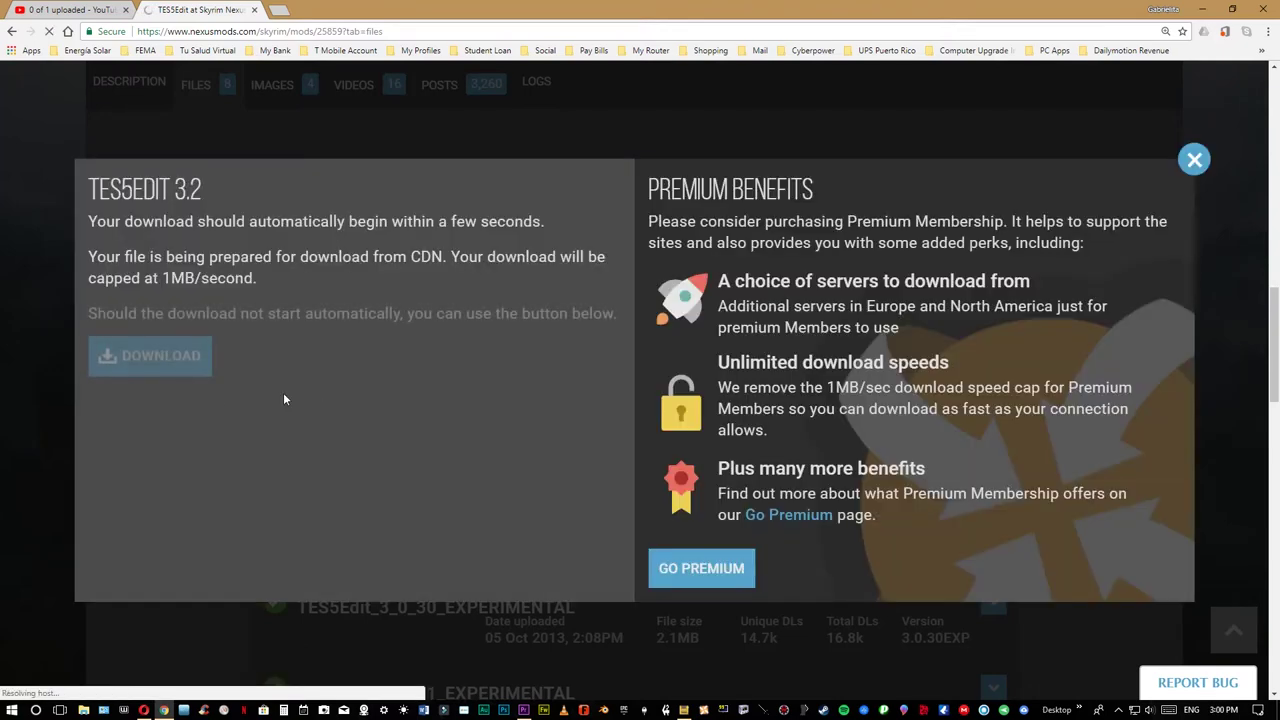
click(167, 361)
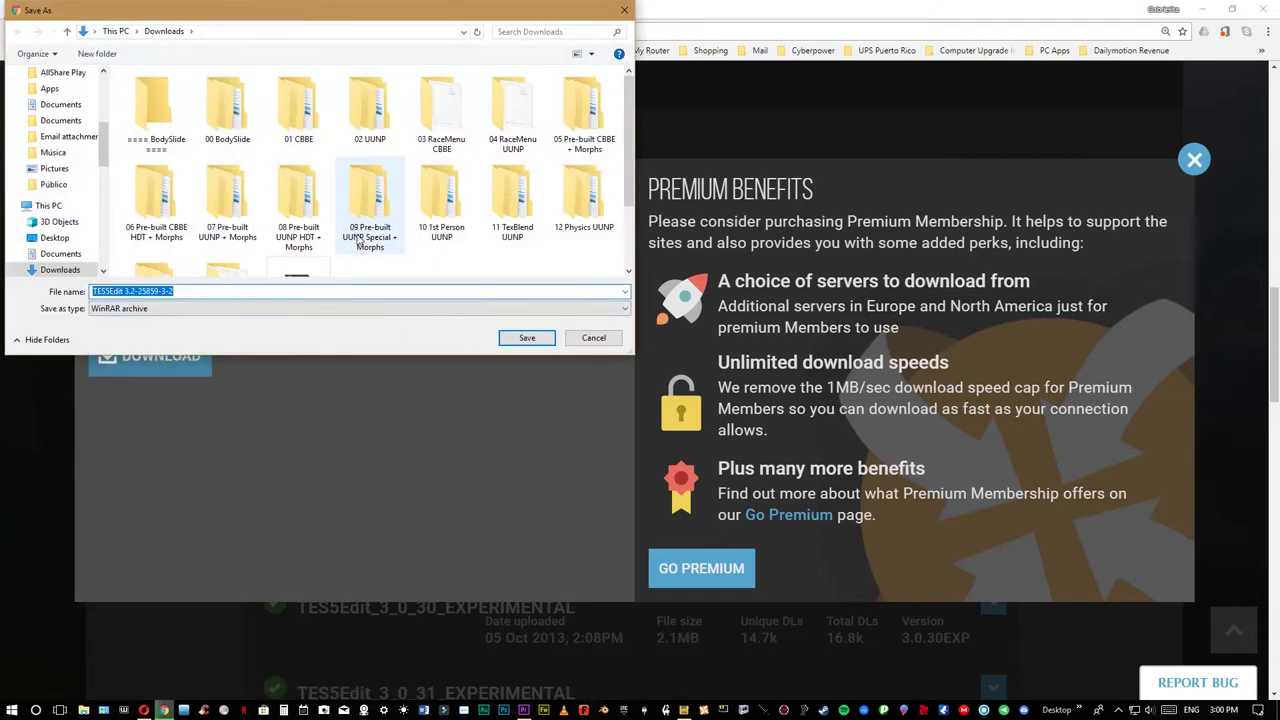
scroll(358, 240, down, 1)
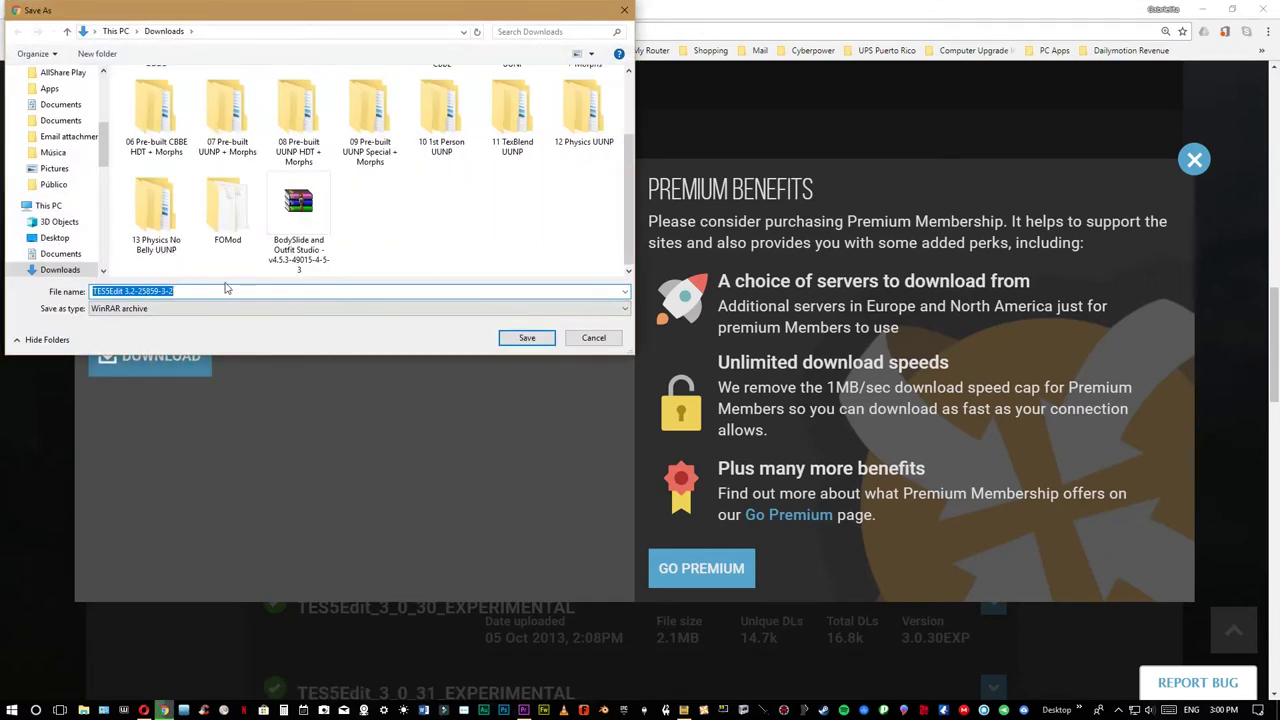
click(527, 337)
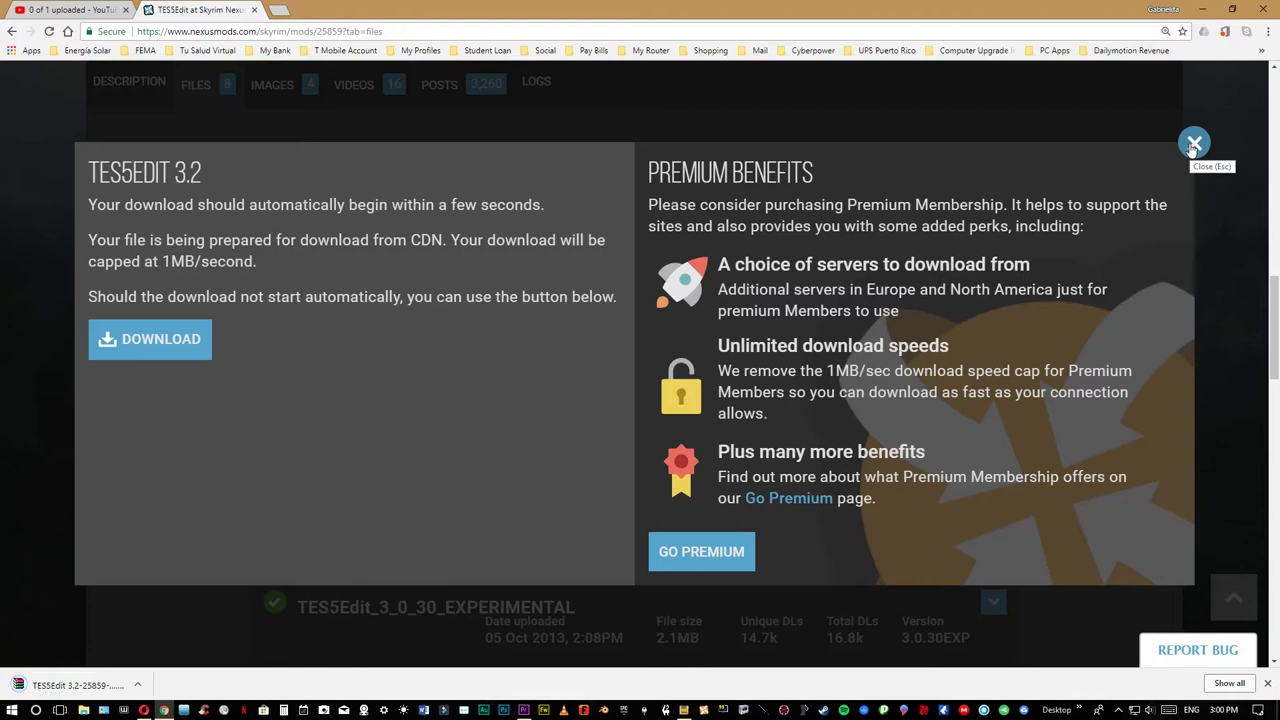
click(1193, 145)
- Clear the desktop by minimizing Chrome and closing the cleaning guide browser and LOOT
click(1203, 11)
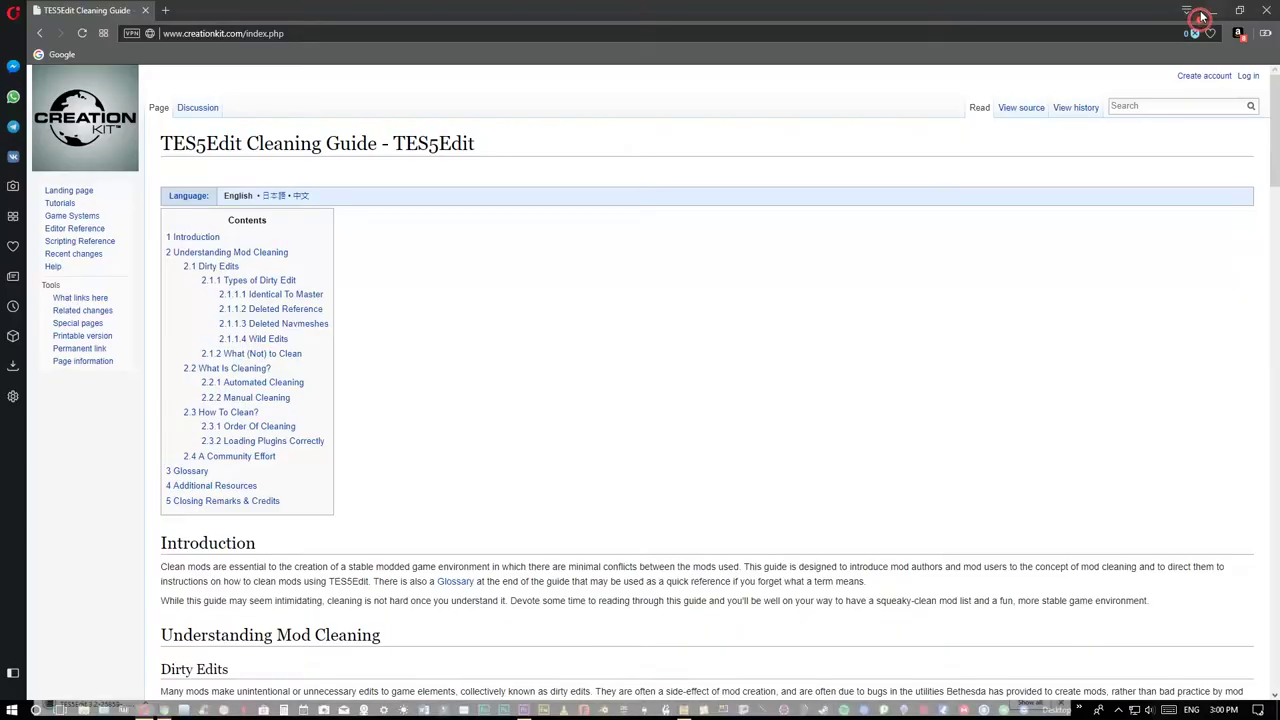
click(1265, 11)
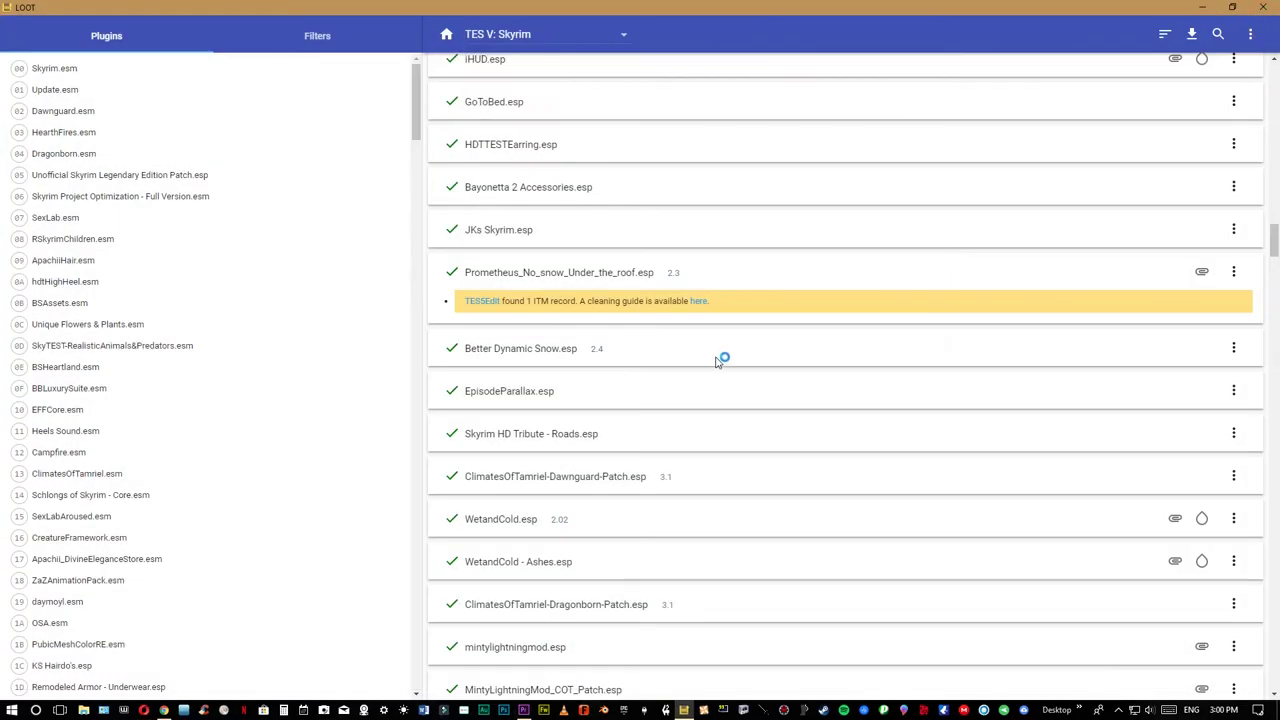
click(1262, 8)
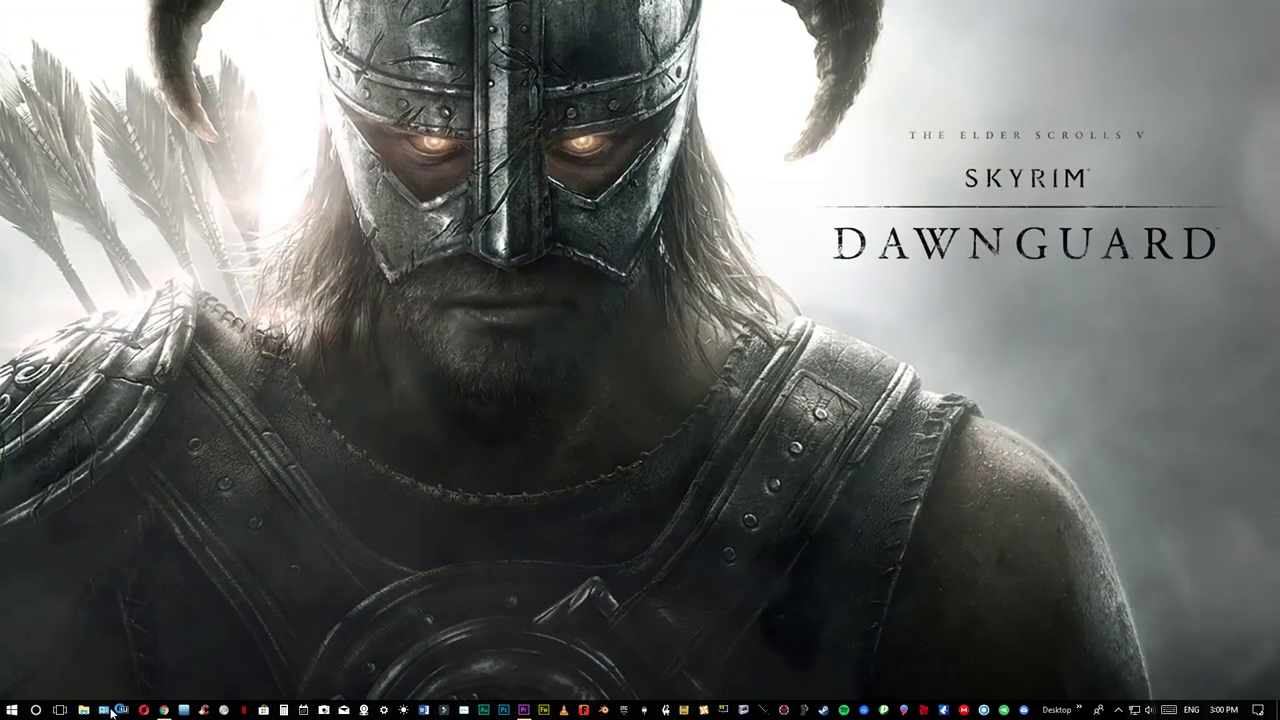
- Select the TES5Edit 3.2-25859-3-2 archive in the Downloads folder and snap that File Explorer window to the left half of the screen
click(83, 710)
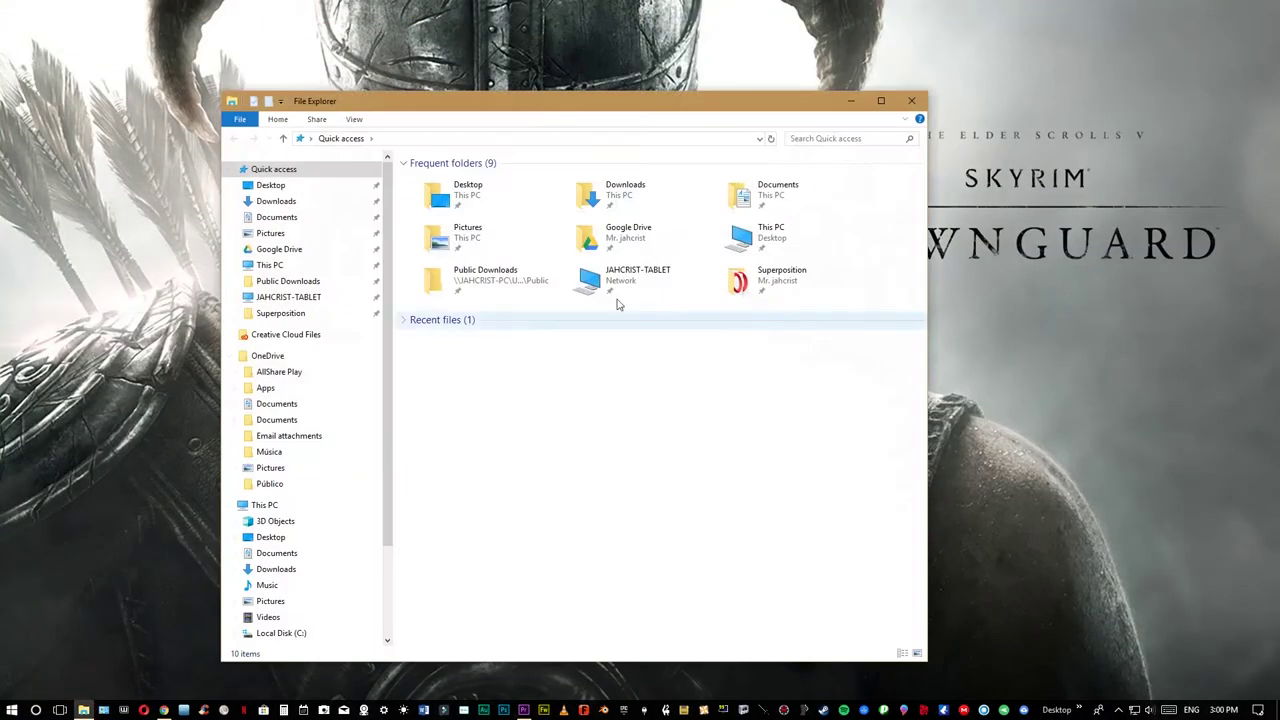
double_click(617, 190)
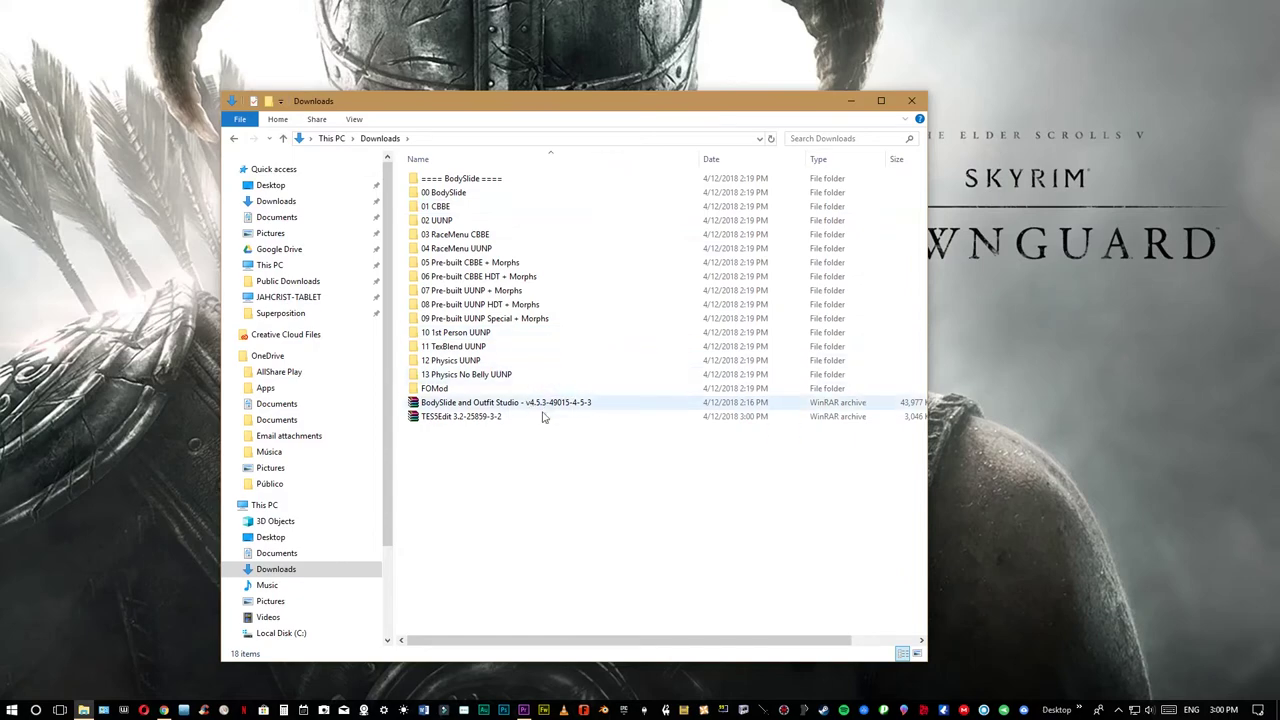
click(450, 416)
drag(638, 110, 0, 300)
key(Escape)
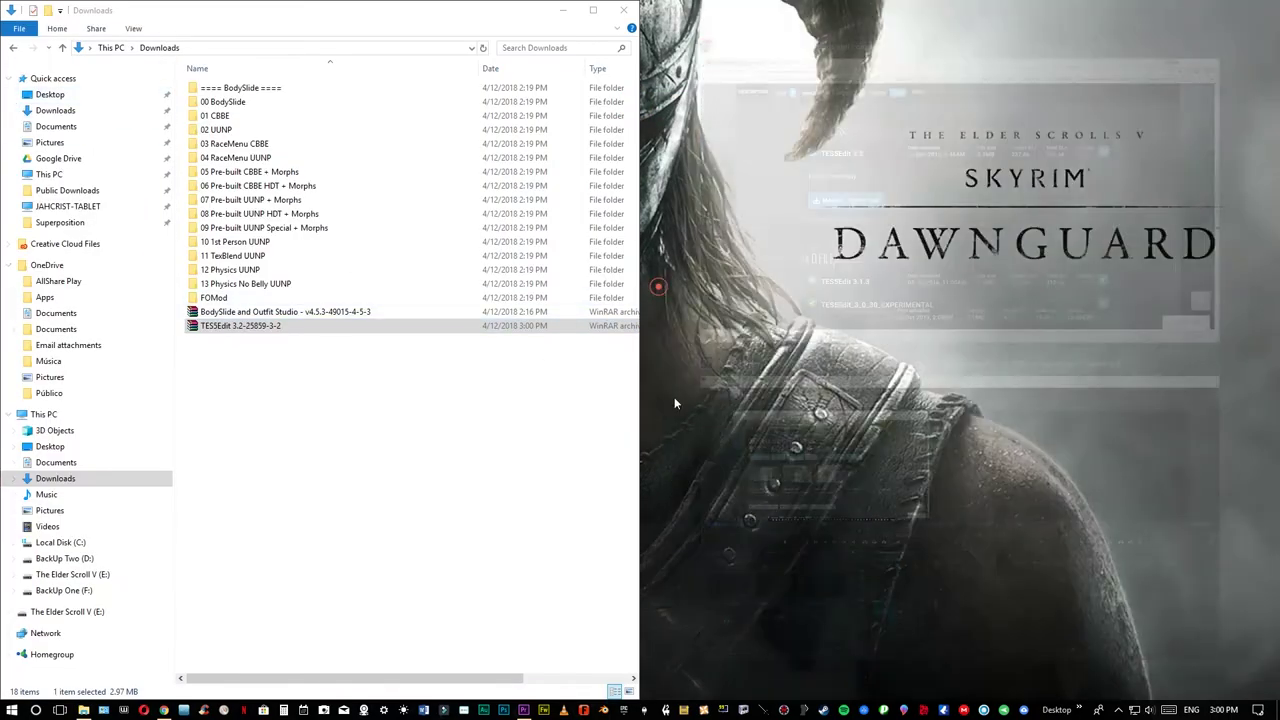
- Open a second File Explorer window and snap it beside the Downloads window
click(85, 710)
right_click(85, 710)
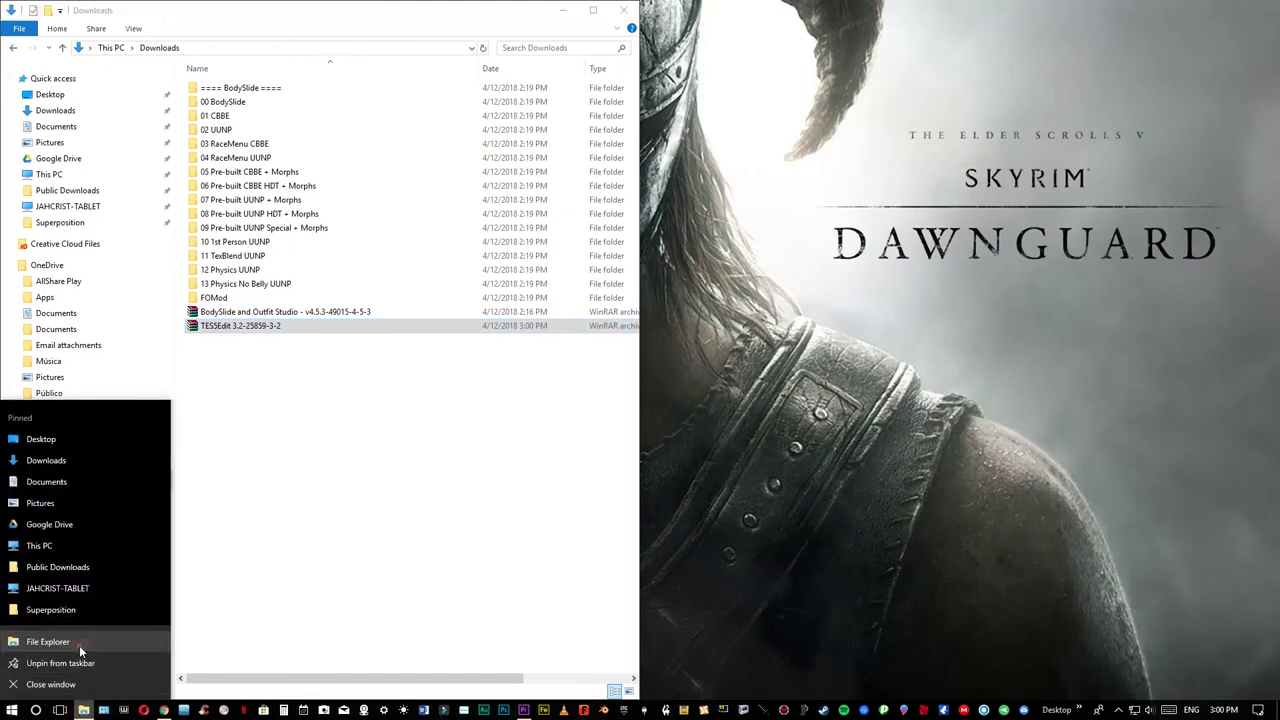
click(79, 645)
click(757, 120)
key(super+Right)
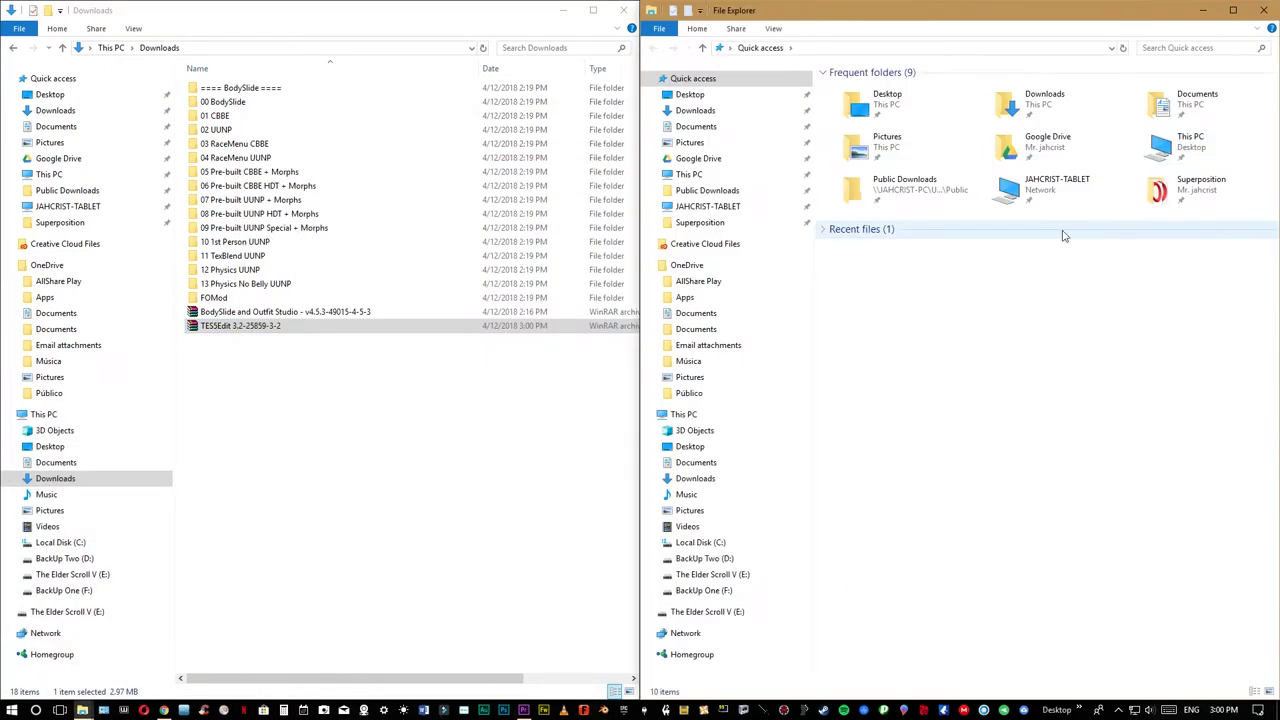
- In the second window, browse to the Skyrim game folder under Steam > steamapps > common on The Elder Scroll V (E:) drive
double_click(1180, 148)
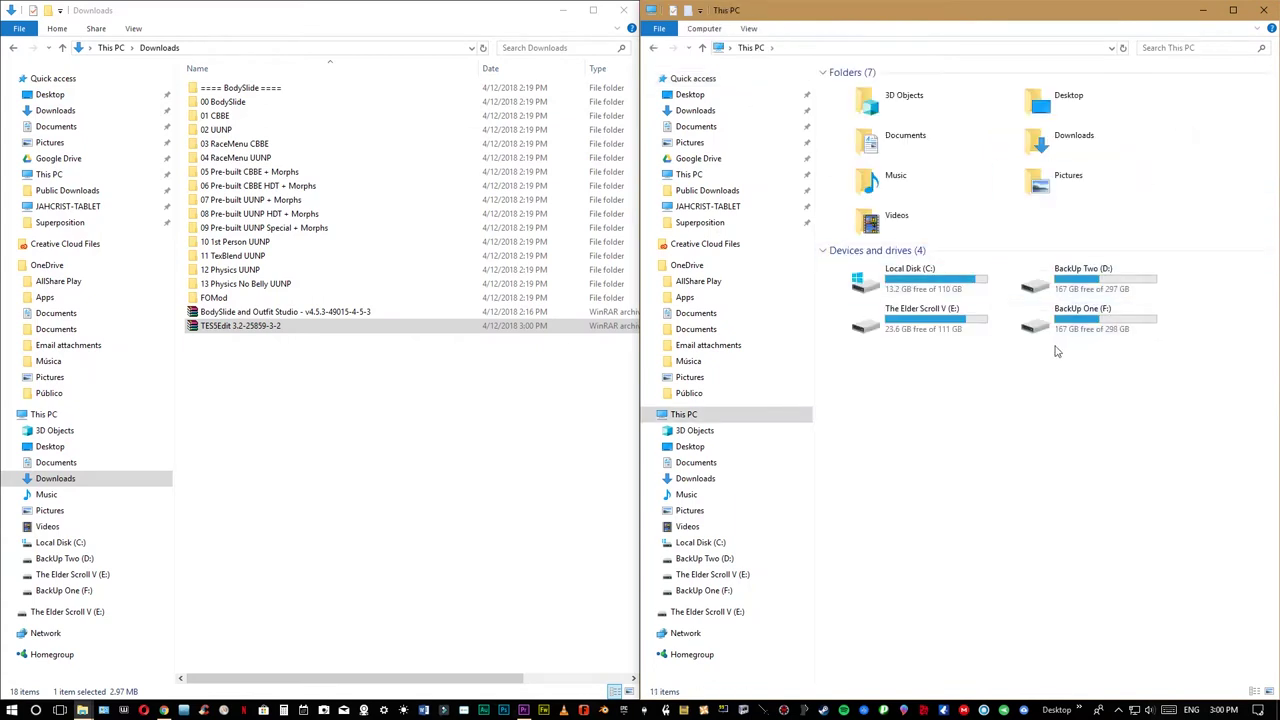
double_click(911, 317)
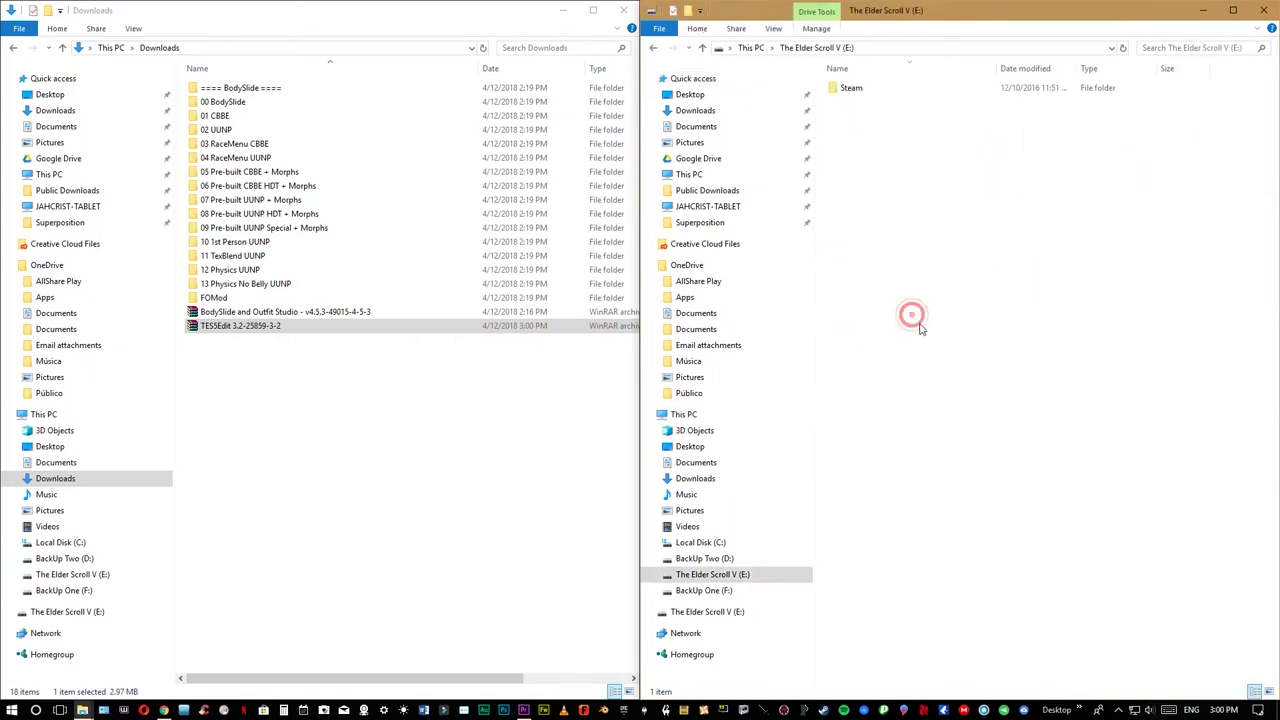
double_click(857, 89)
double_click(857, 89)
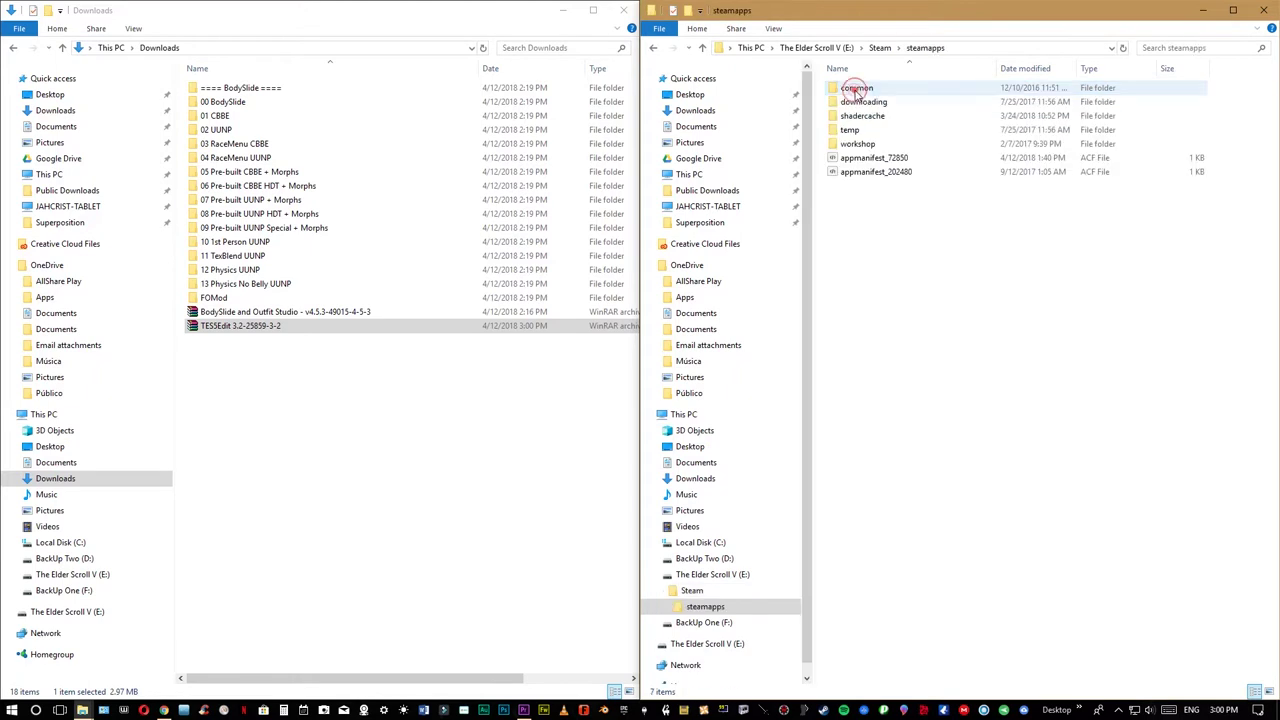
double_click(857, 89)
double_click(856, 90)
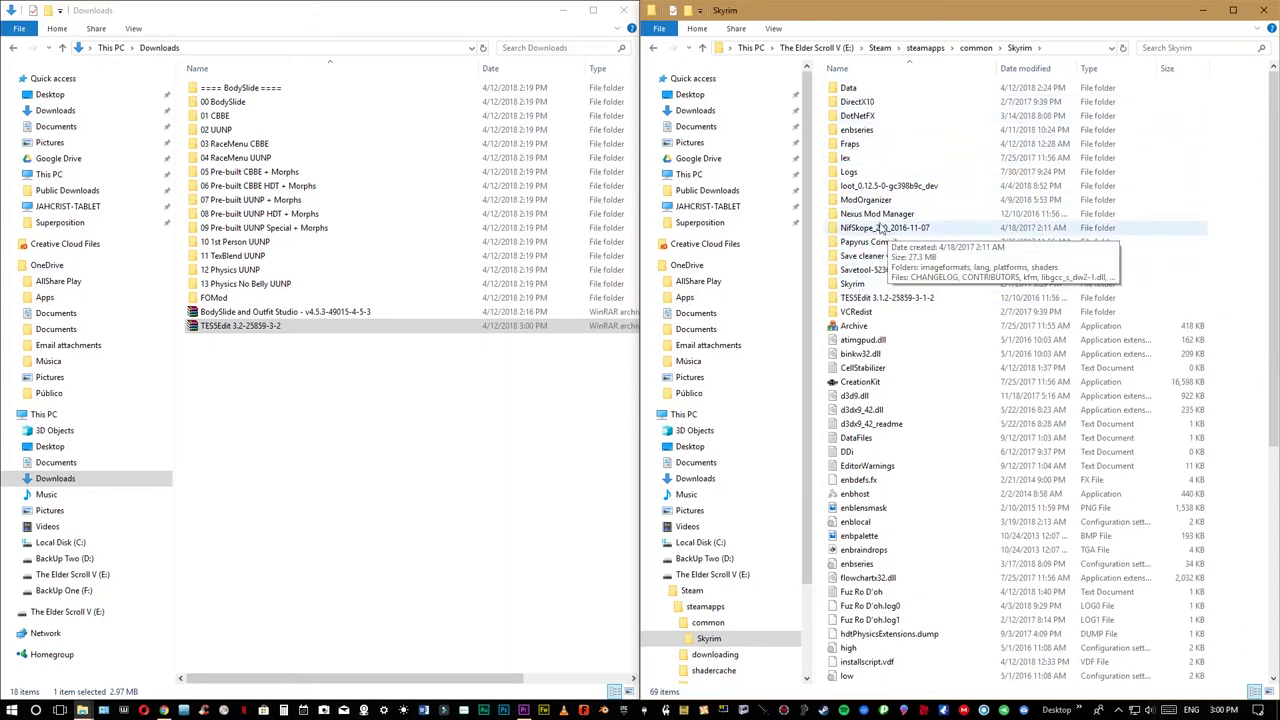
- Examine the contents of the existing TES5Edit 3.1.2-25859-3-1-2 folder inside the Skyrim folder and return to the Skyrim folder
key(alt+Up)
double_click(852, 88)
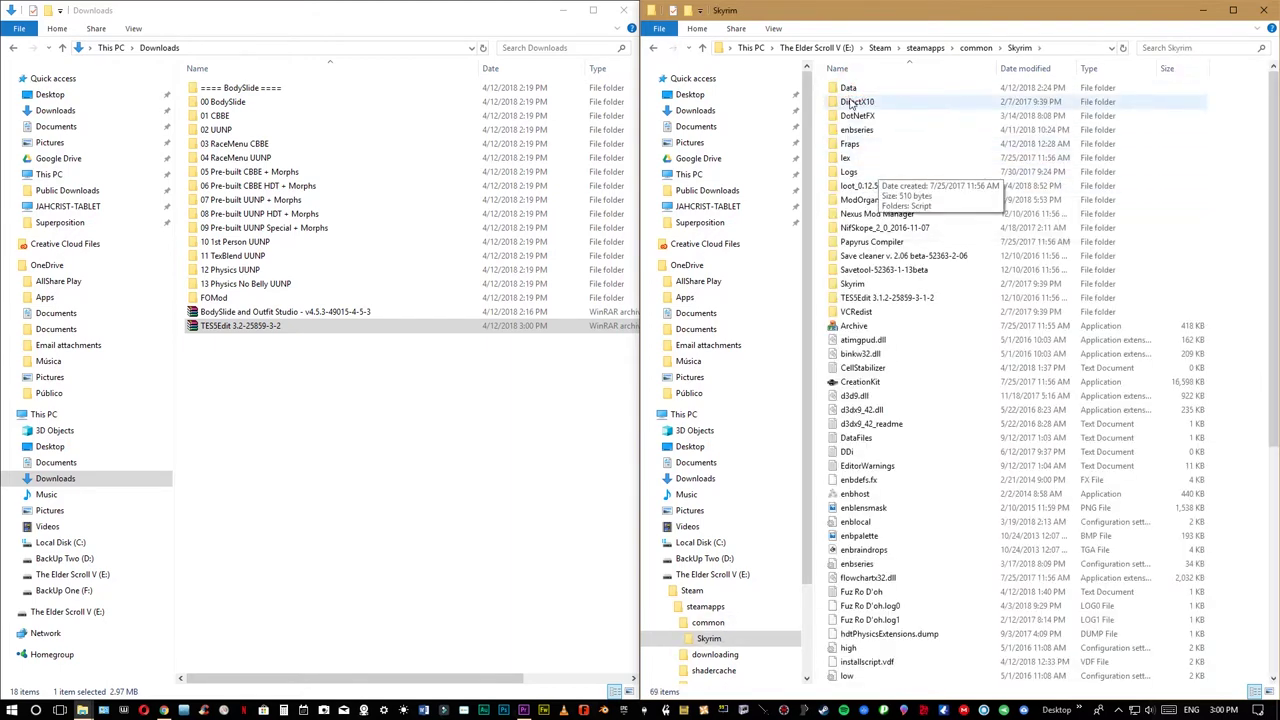
double_click(910, 298)
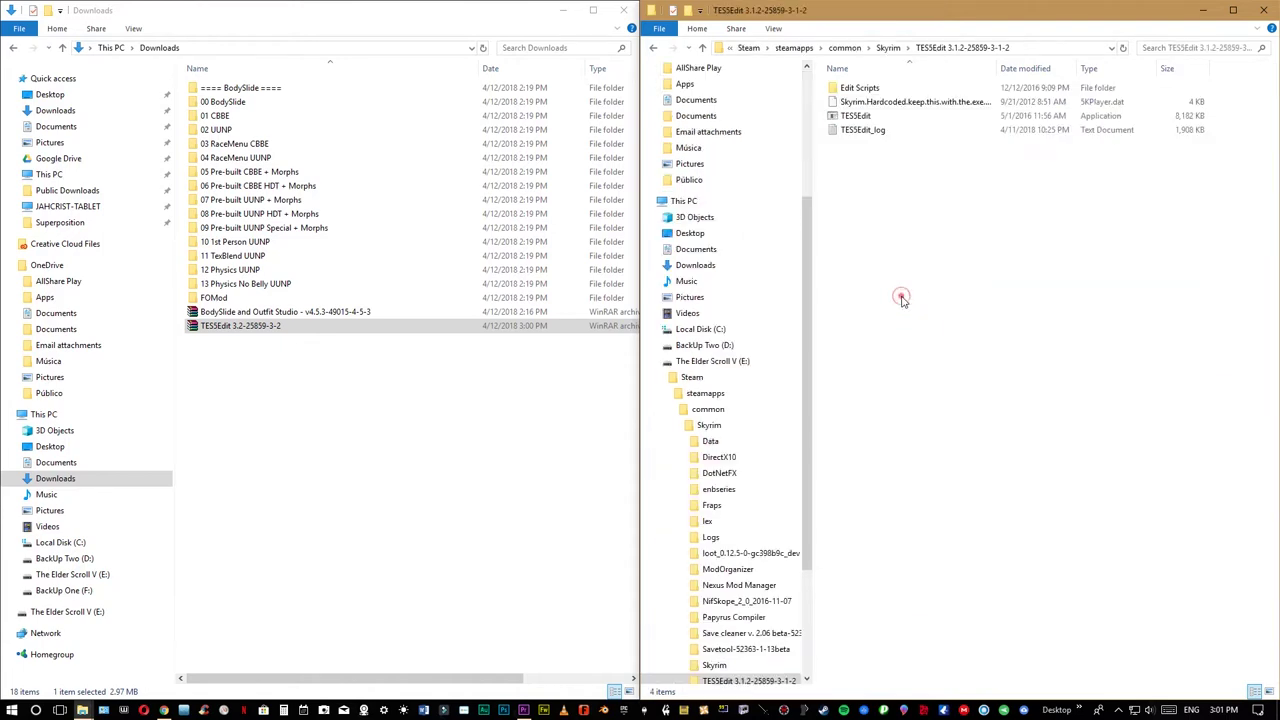
key(alt+Left)
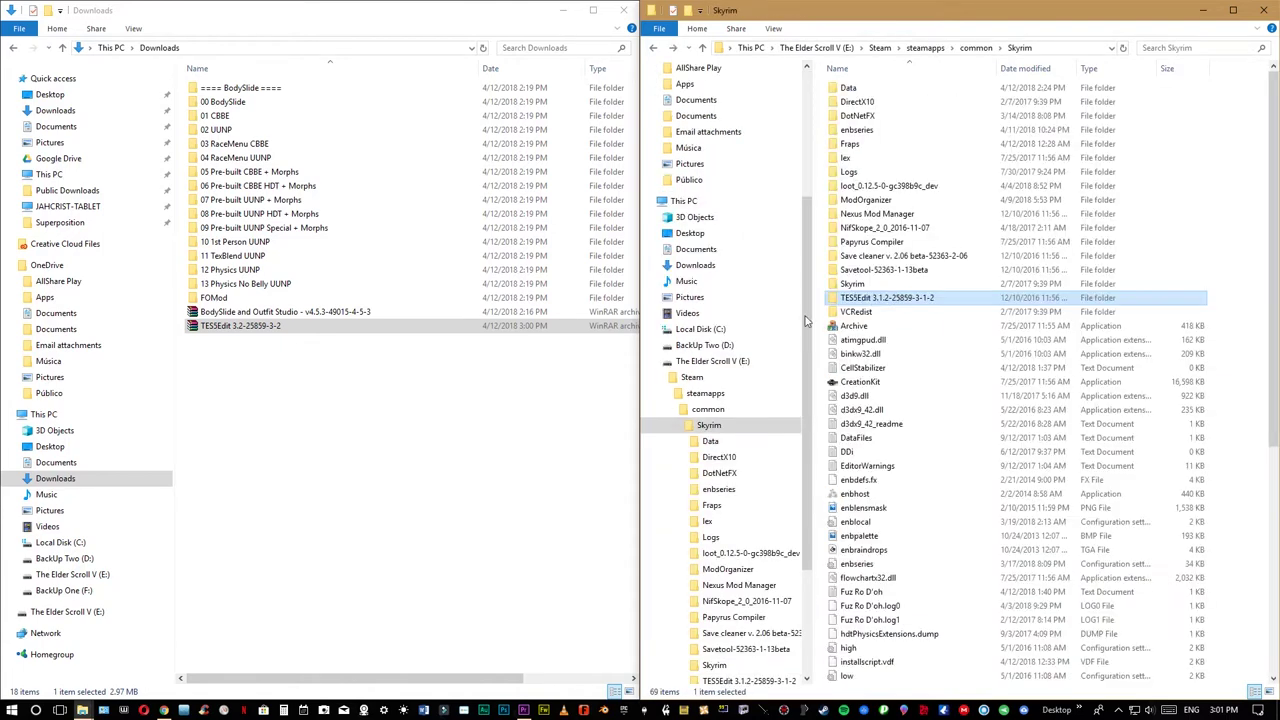
- Extract the TES5Edit 3.2-25859-3-2 archive into its own folder in Downloads, check the folder's contents and return to Downloads
right_click(230, 330)
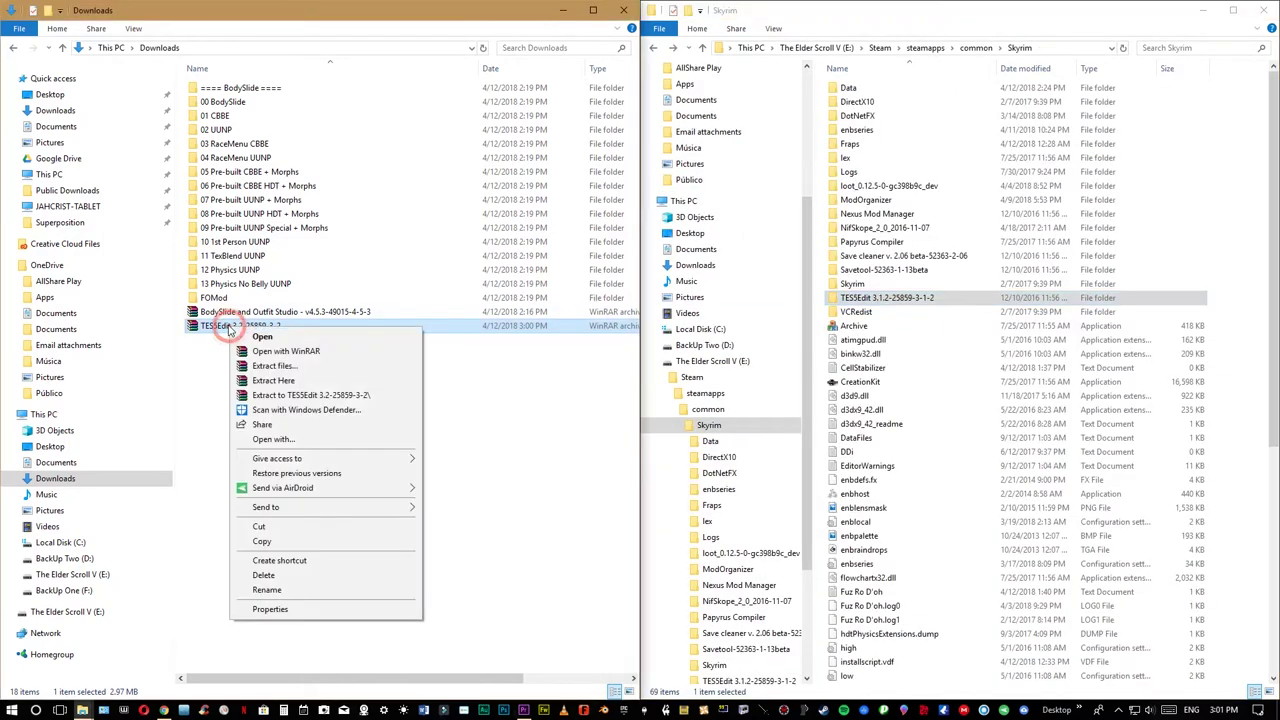
click(283, 396)
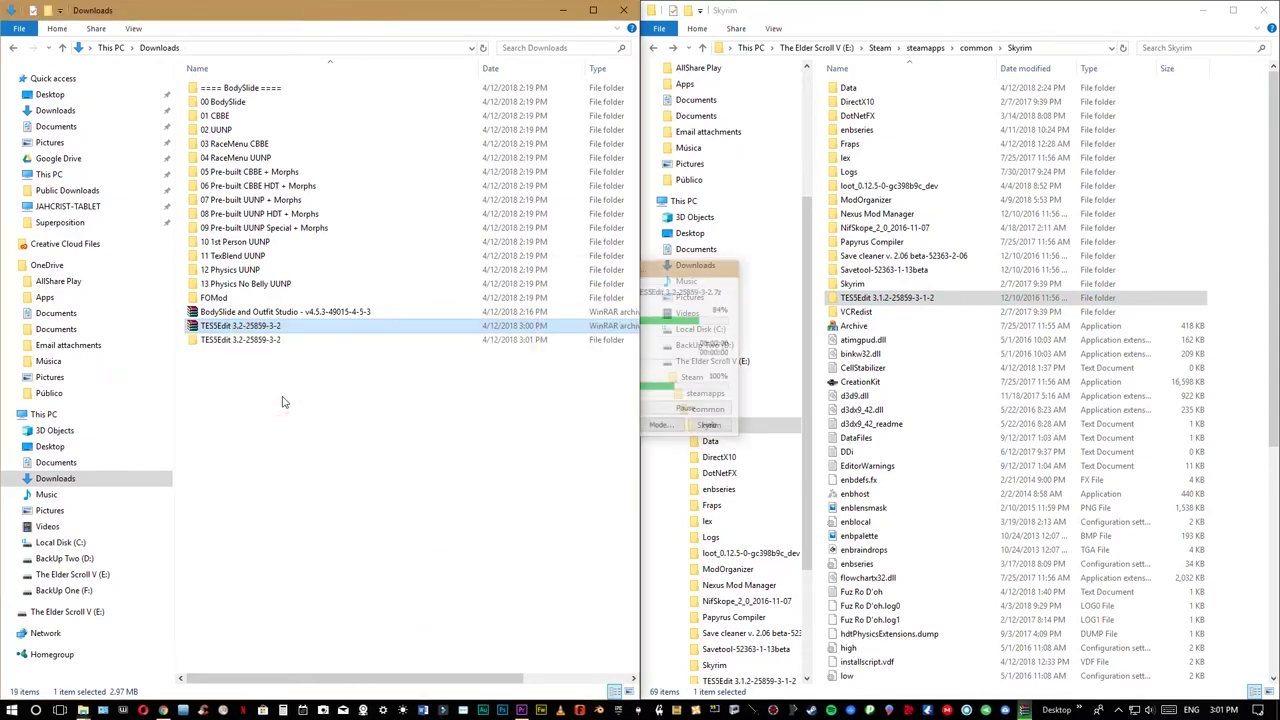
double_click(253, 340)
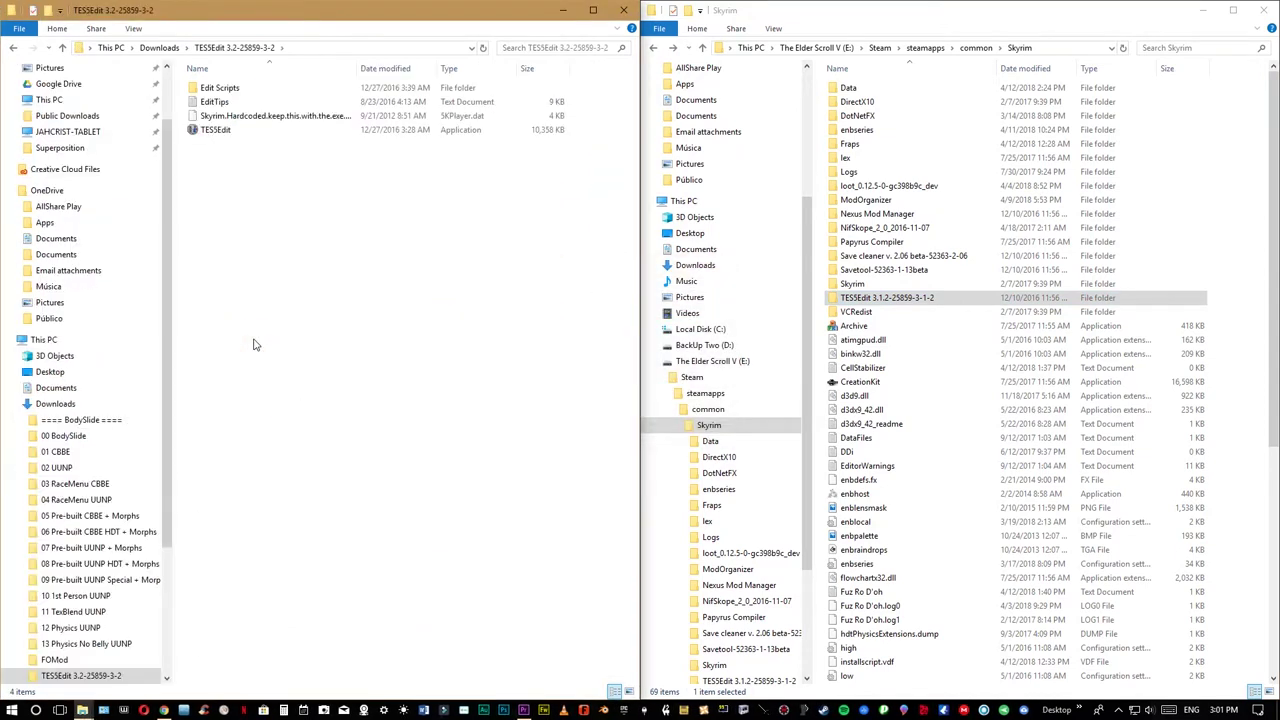
key(BackSpace)
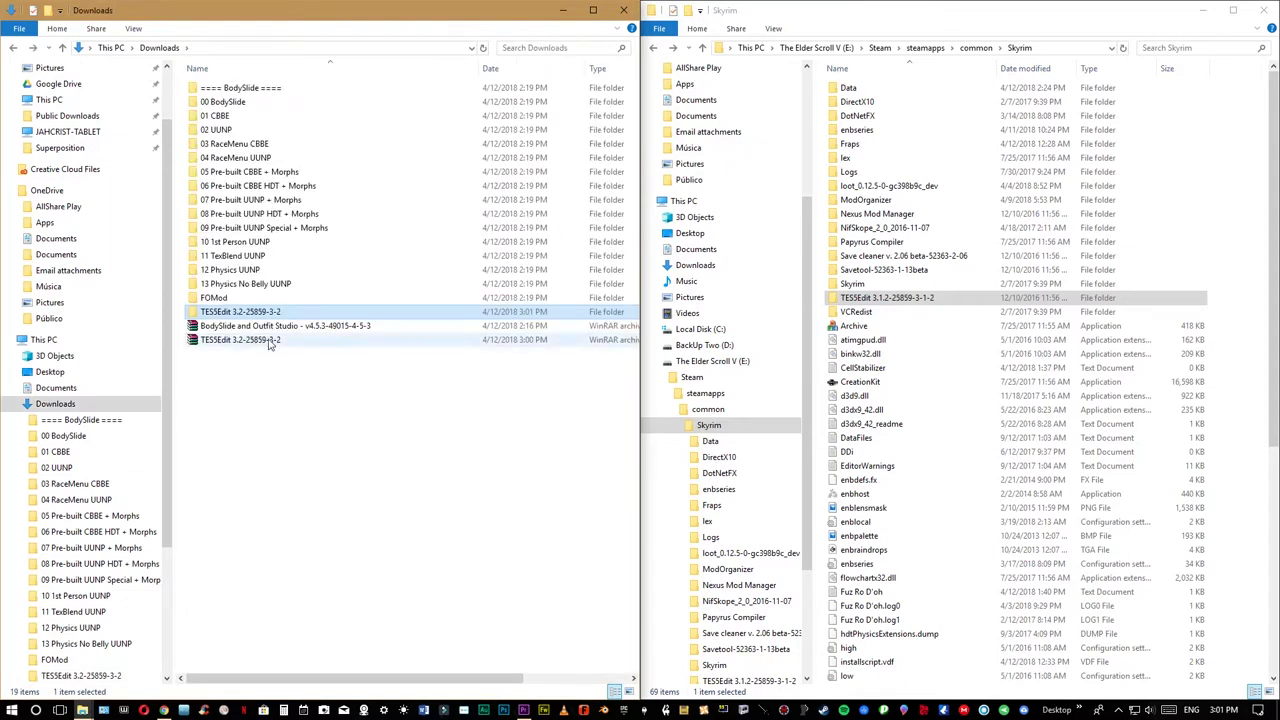
- Delete the old TES5Edit 3.1.2-25859-3-1-2 folder from the Skyrim folder and copy the extracted TES5Edit 3.2-25859-3-2 folder there from Downloads
drag(255, 316, 878, 300)
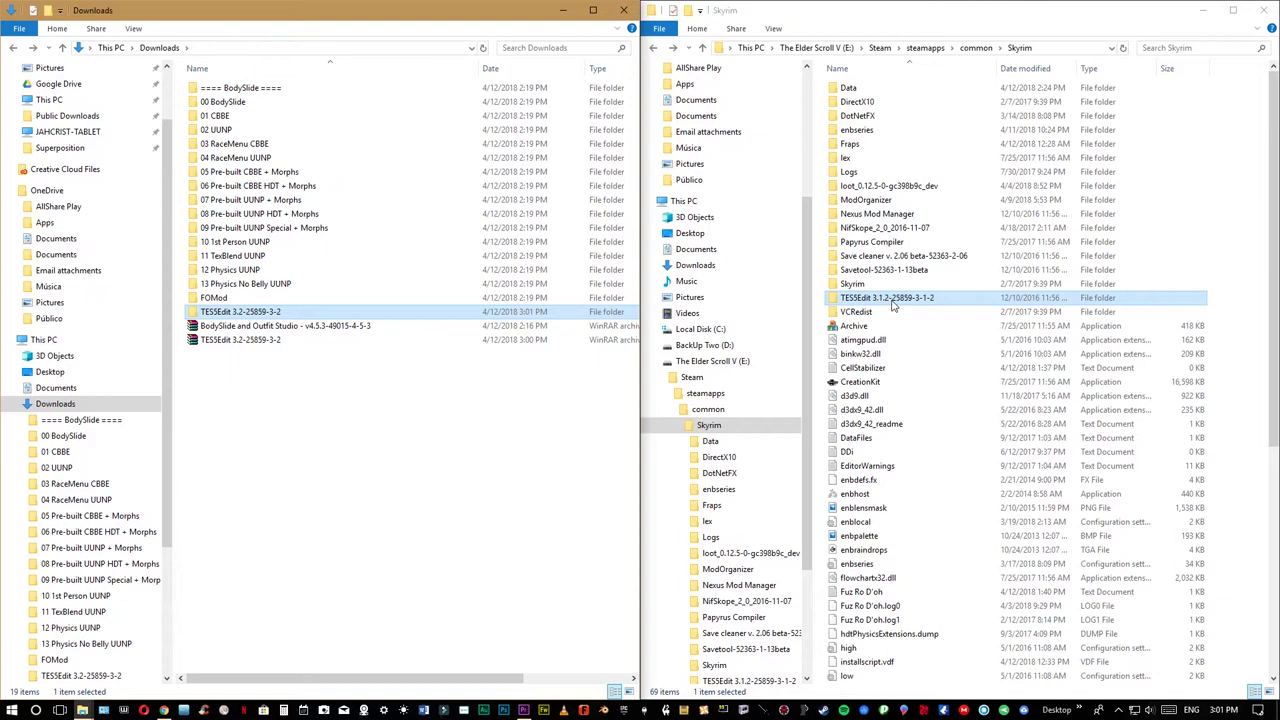
drag(893, 298, 747, 325)
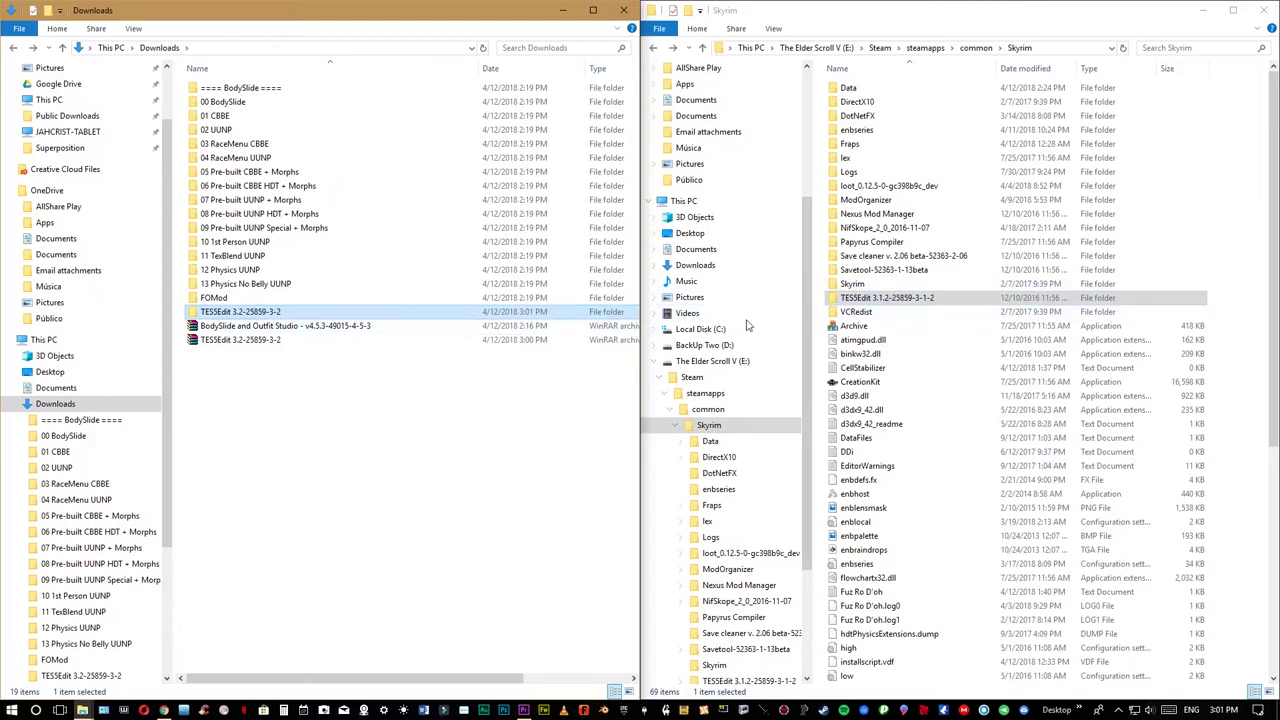
drag(262, 322, 862, 306)
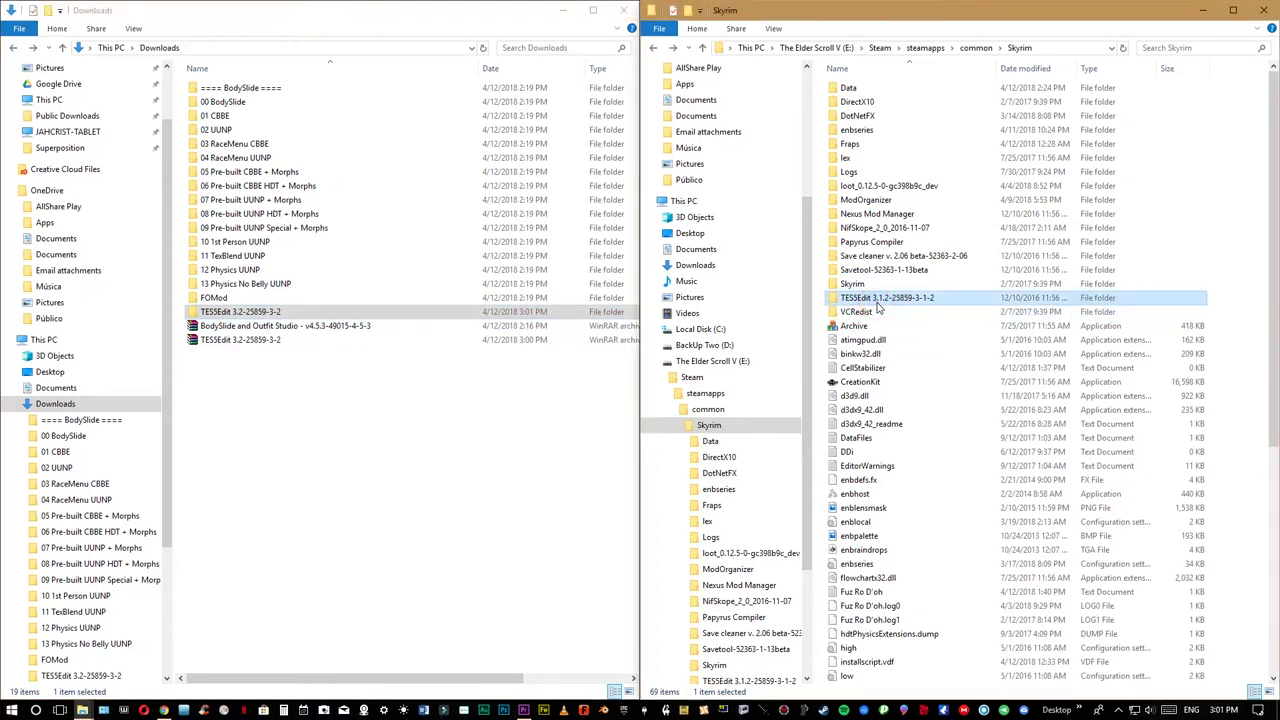
key(Delete)
drag(240, 311, 945, 387)
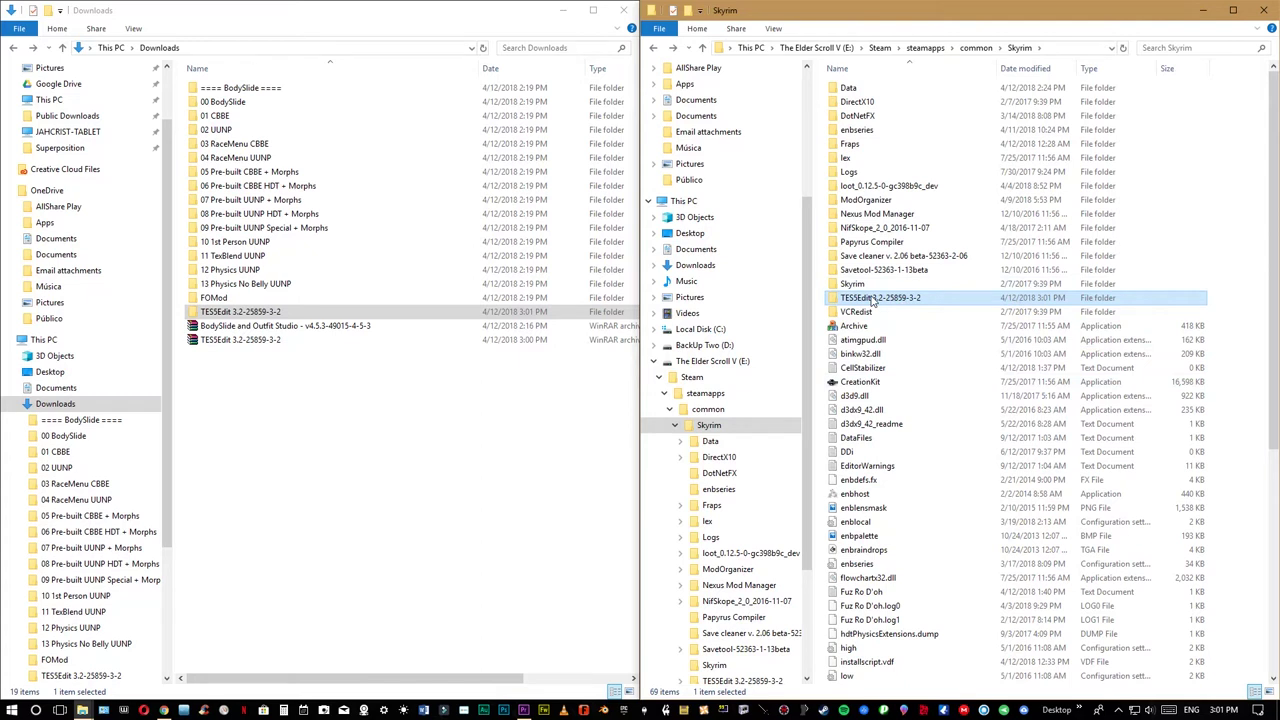
right_click(783, 711)
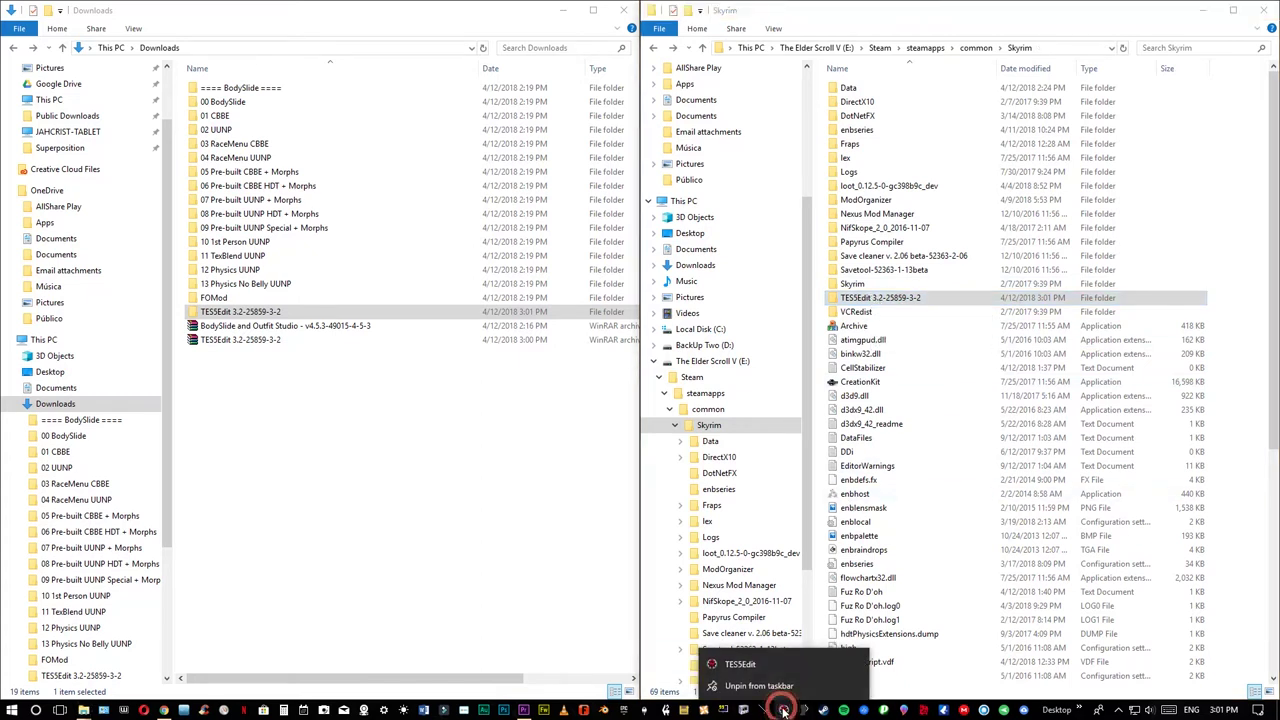
click(511, 625)
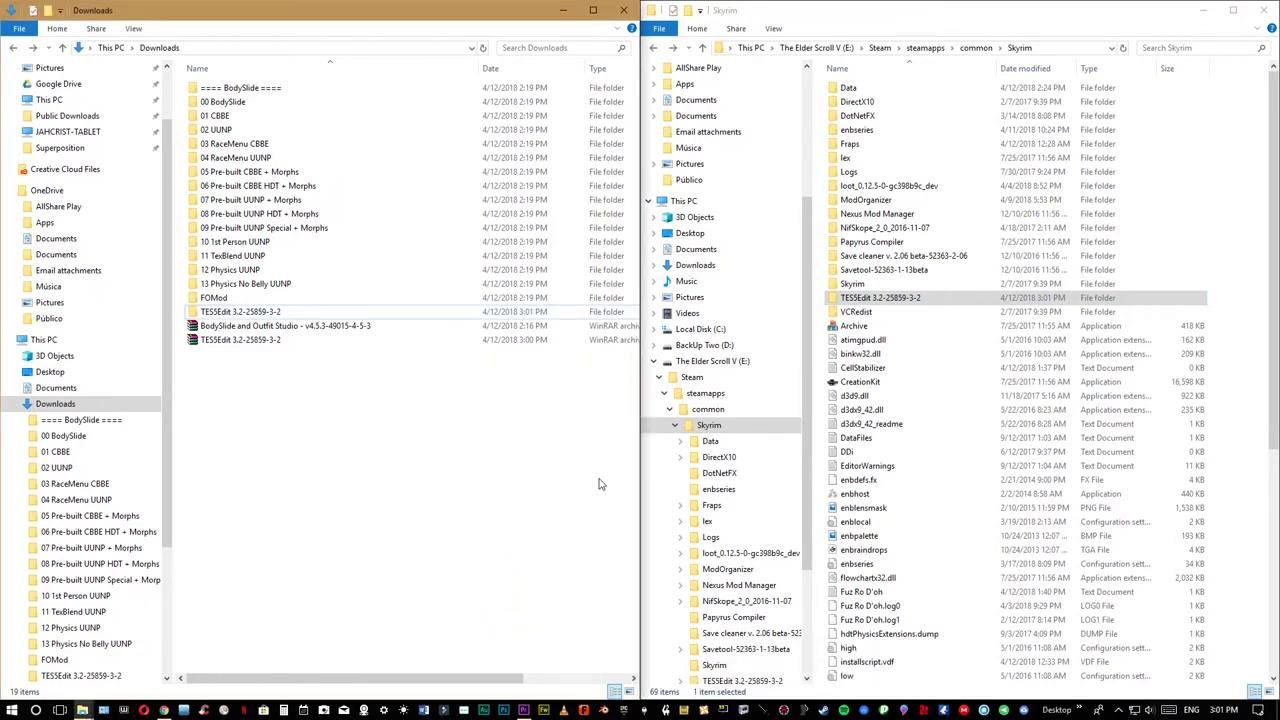
- Delete the BodySlide and TES5Edit archives and all the BodySlide folders through FOMod from Downloads, keeping the extracted TES5Edit folder
drag(258, 340, 268, 333)
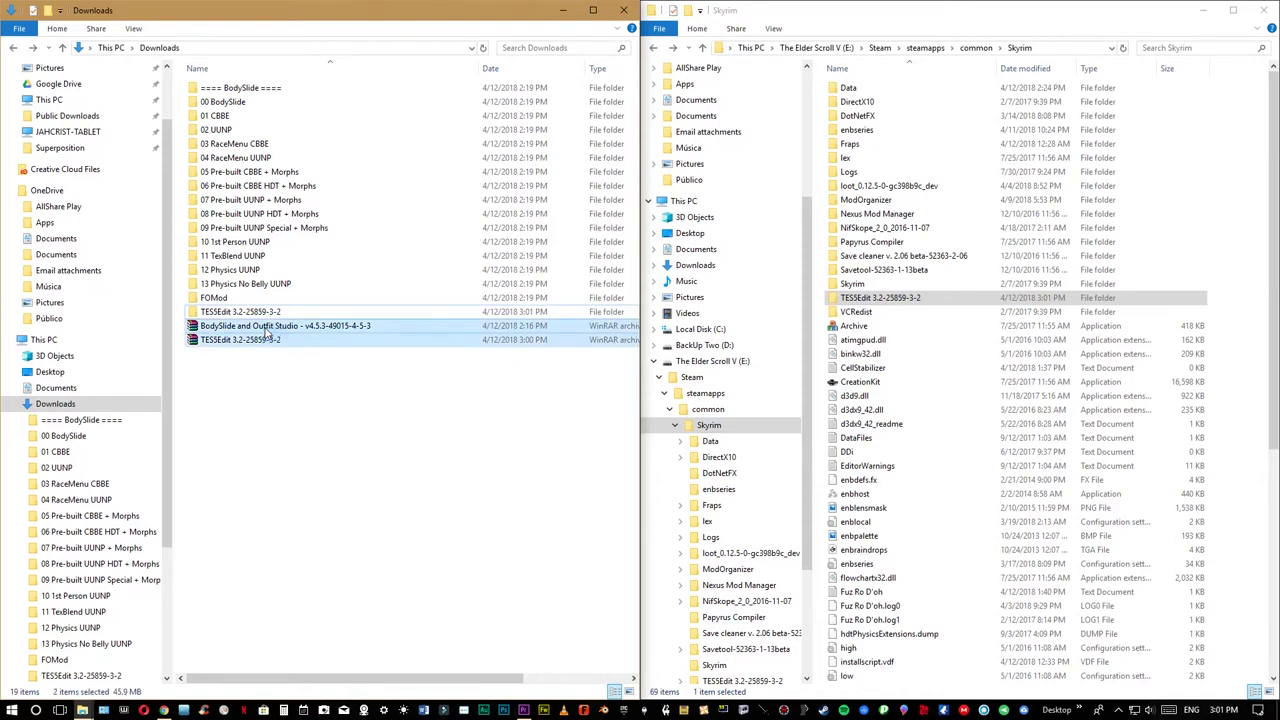
key(Delete)
click(270, 88)
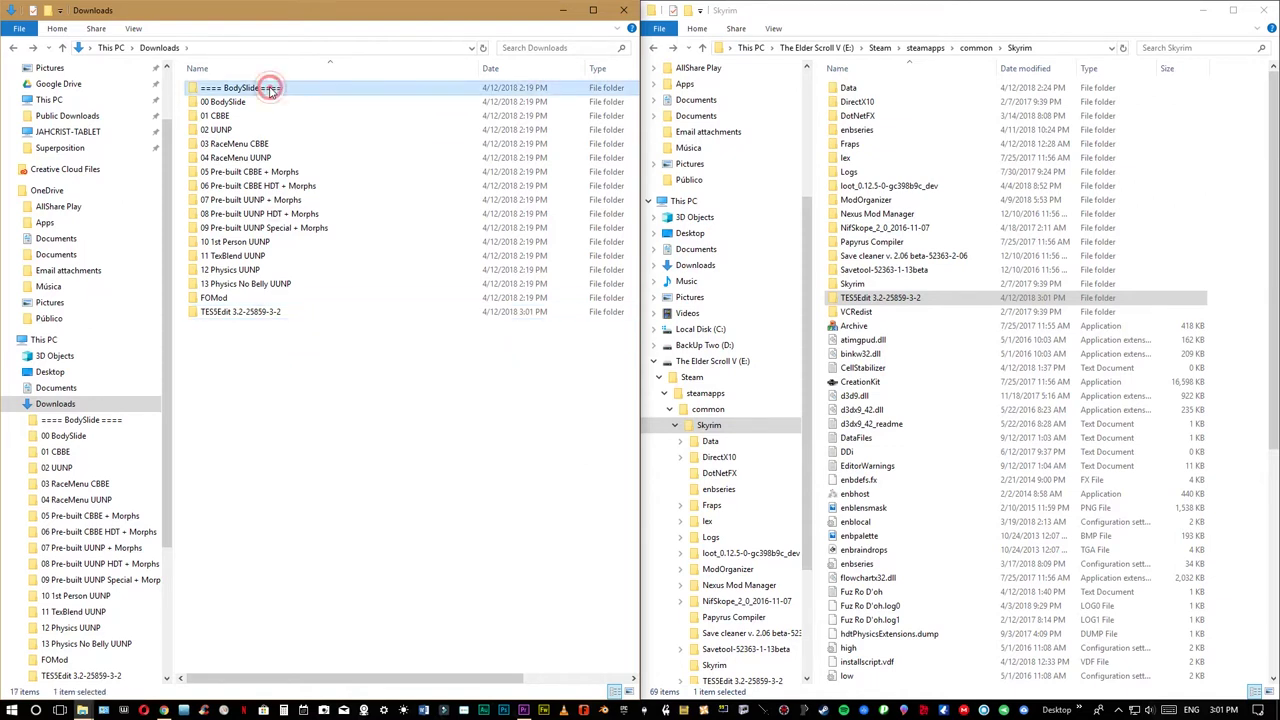
shift+click(215, 299)
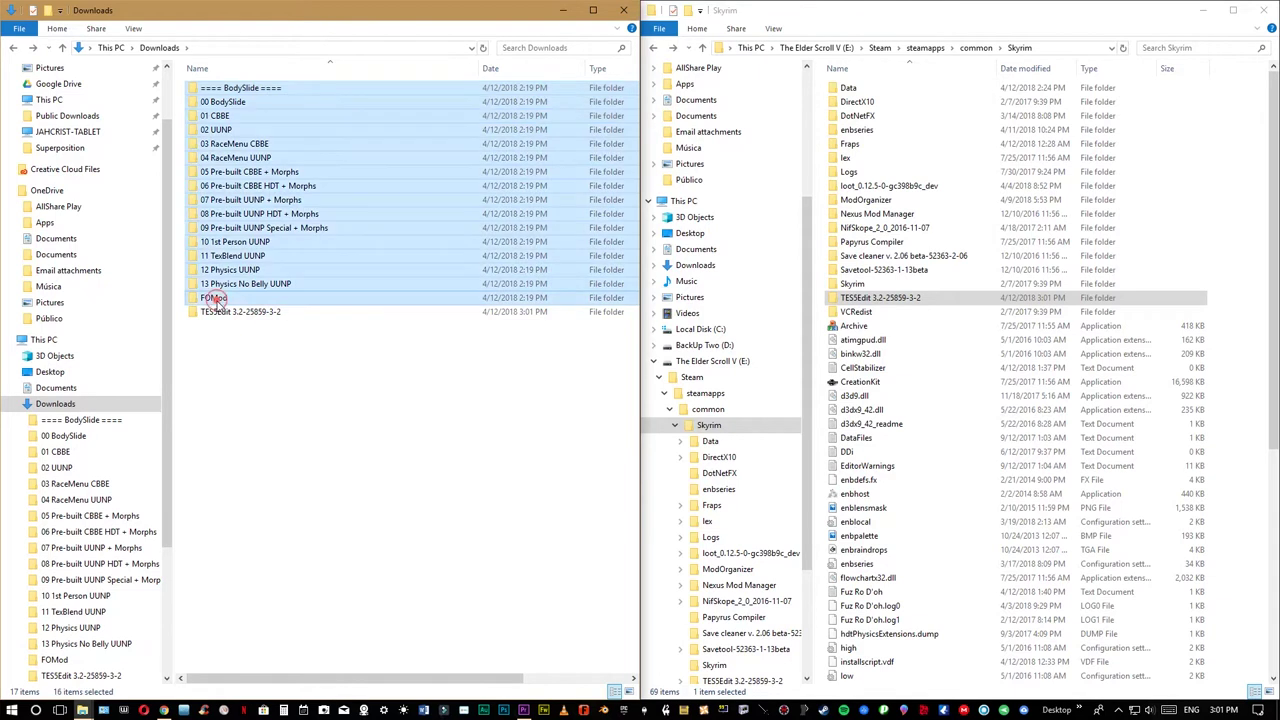
key(Delete)
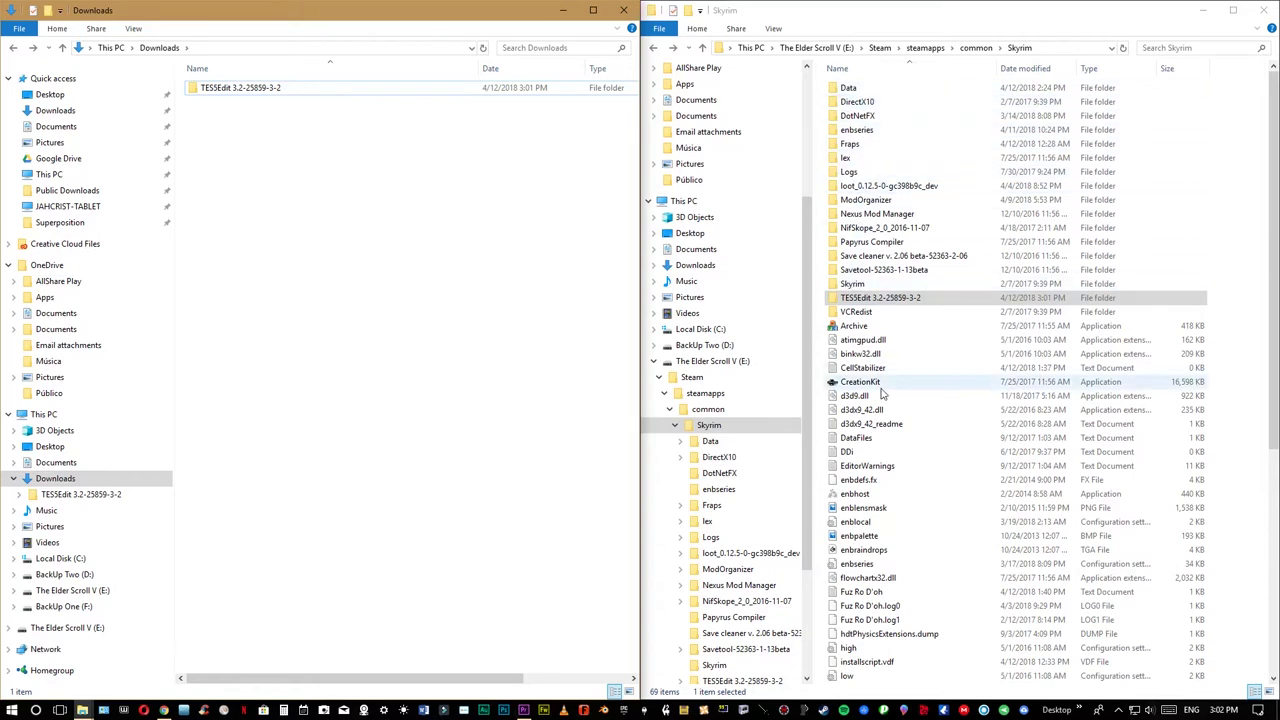
scroll(882, 372, down, 6)
scroll(884, 376, down, 3)
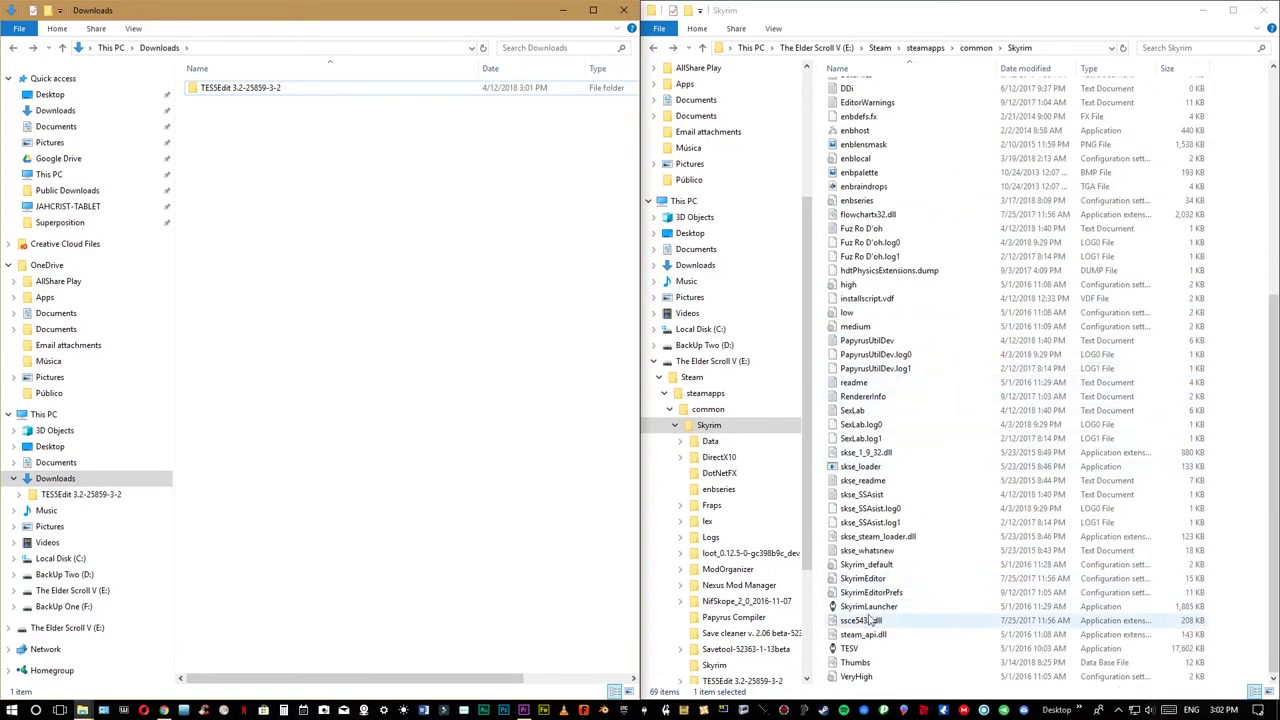
scroll(868, 640, up, 9)
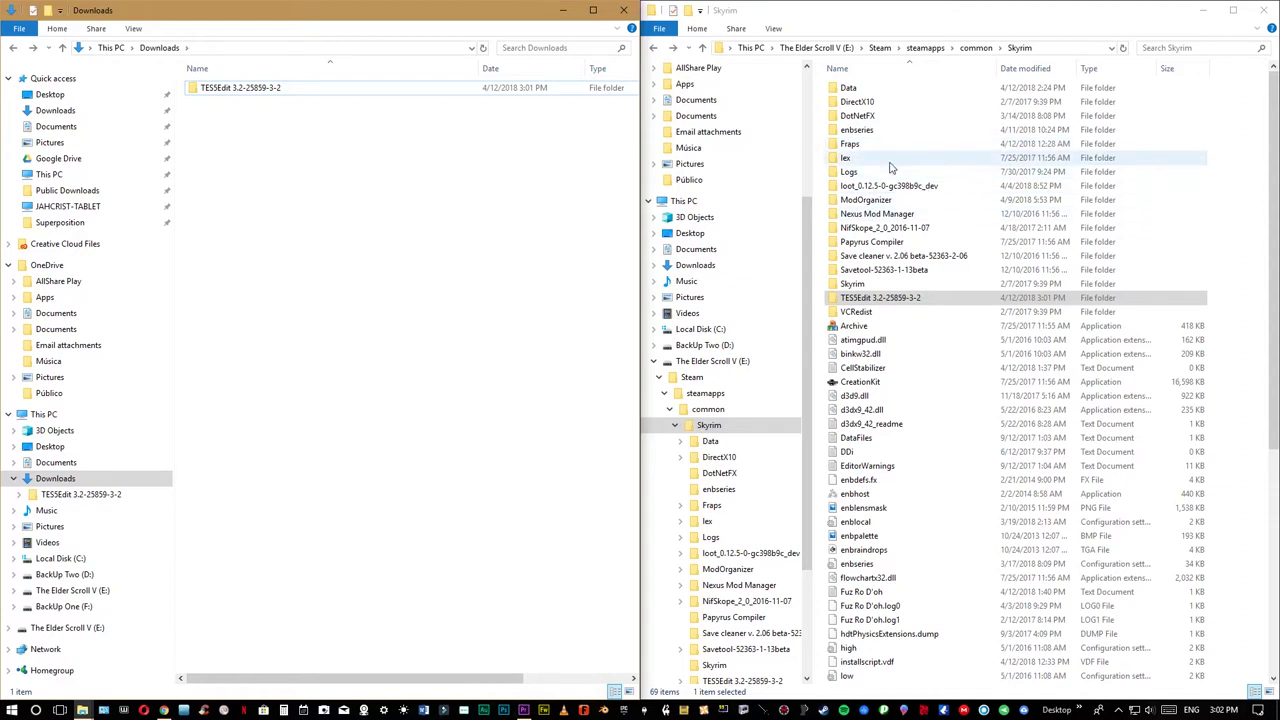
- Delete the leftover TES5Edit 3.2-25859-3-2 folder from Downloads and close both File Explorer windows
click(384, 252)
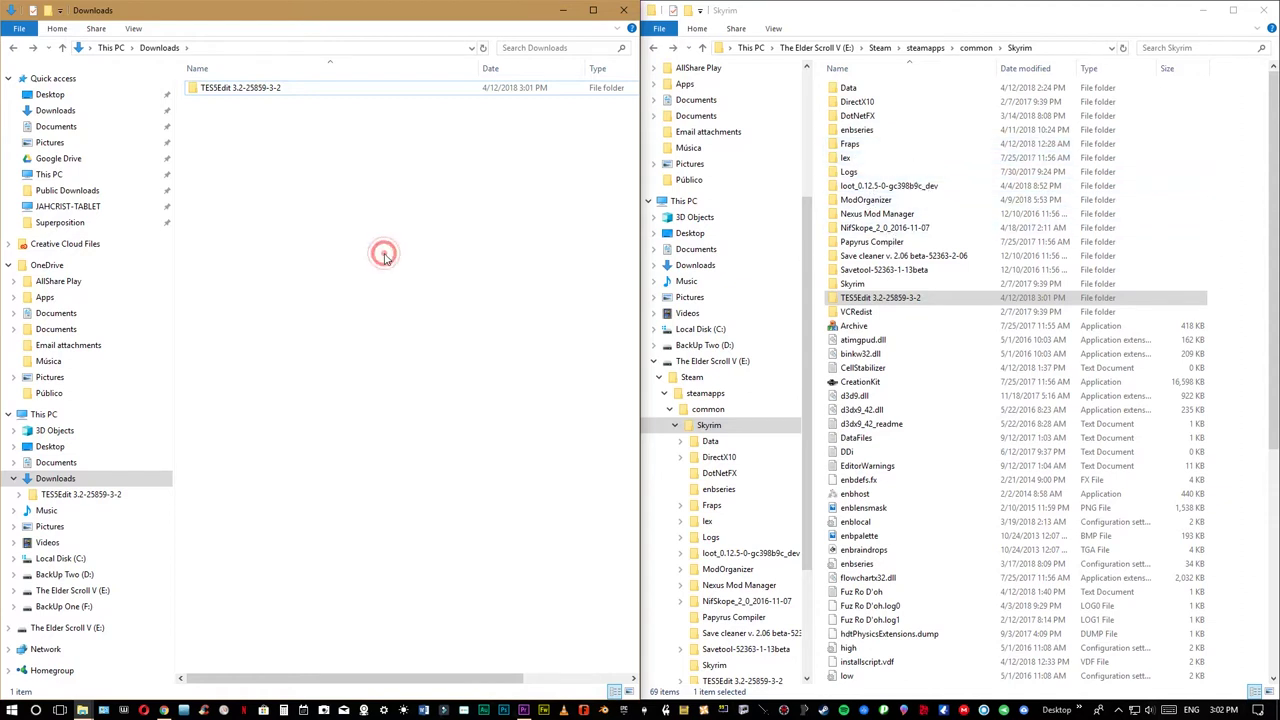
click(236, 95)
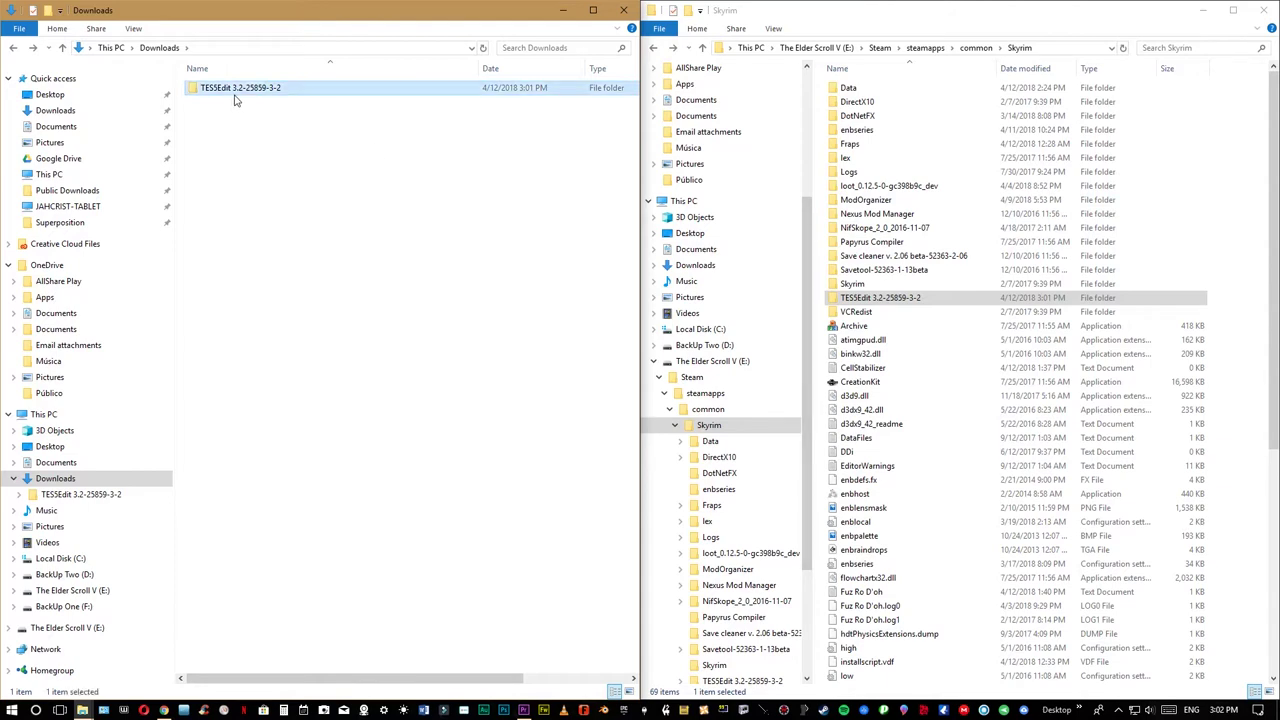
key(Delete)
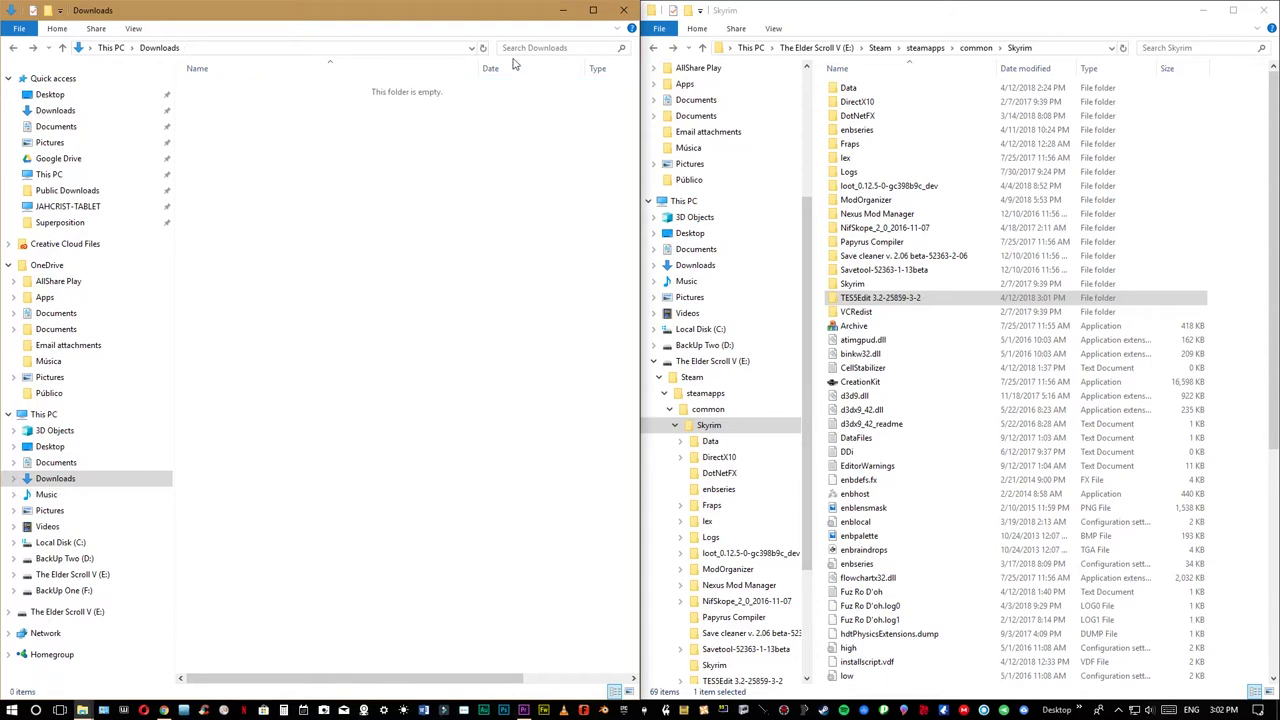
click(627, 12)
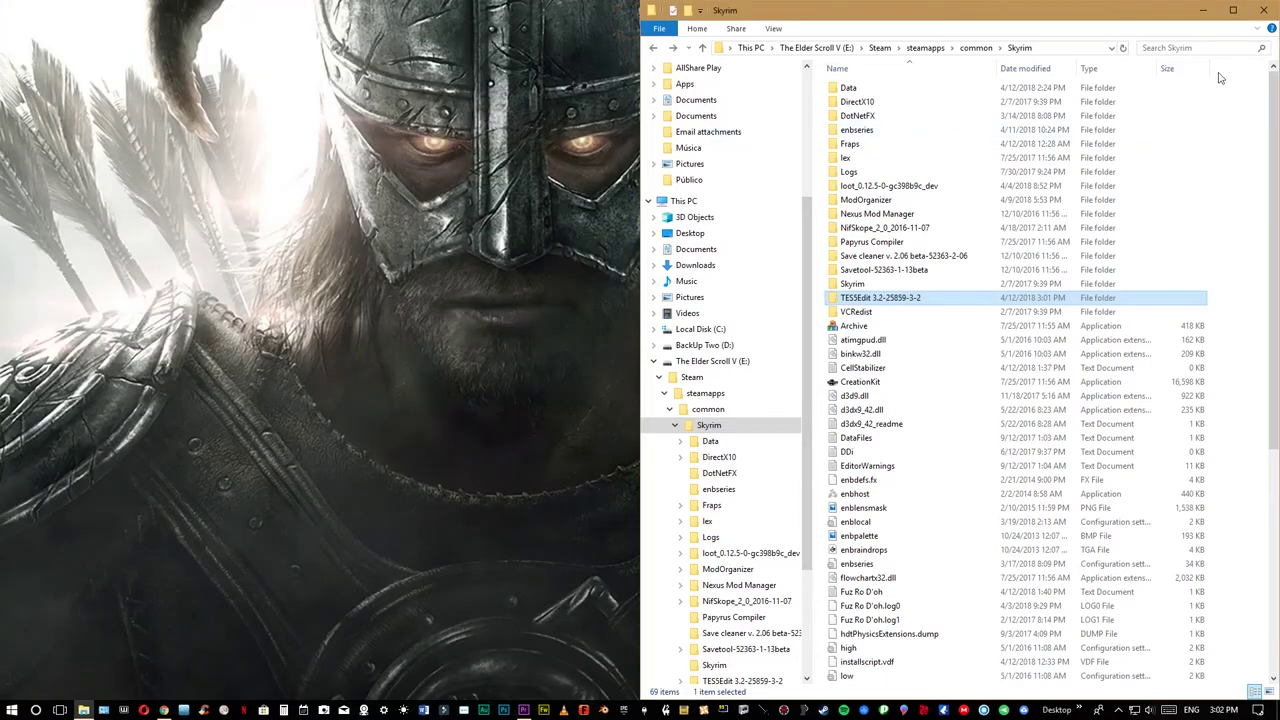
click(1262, 12)
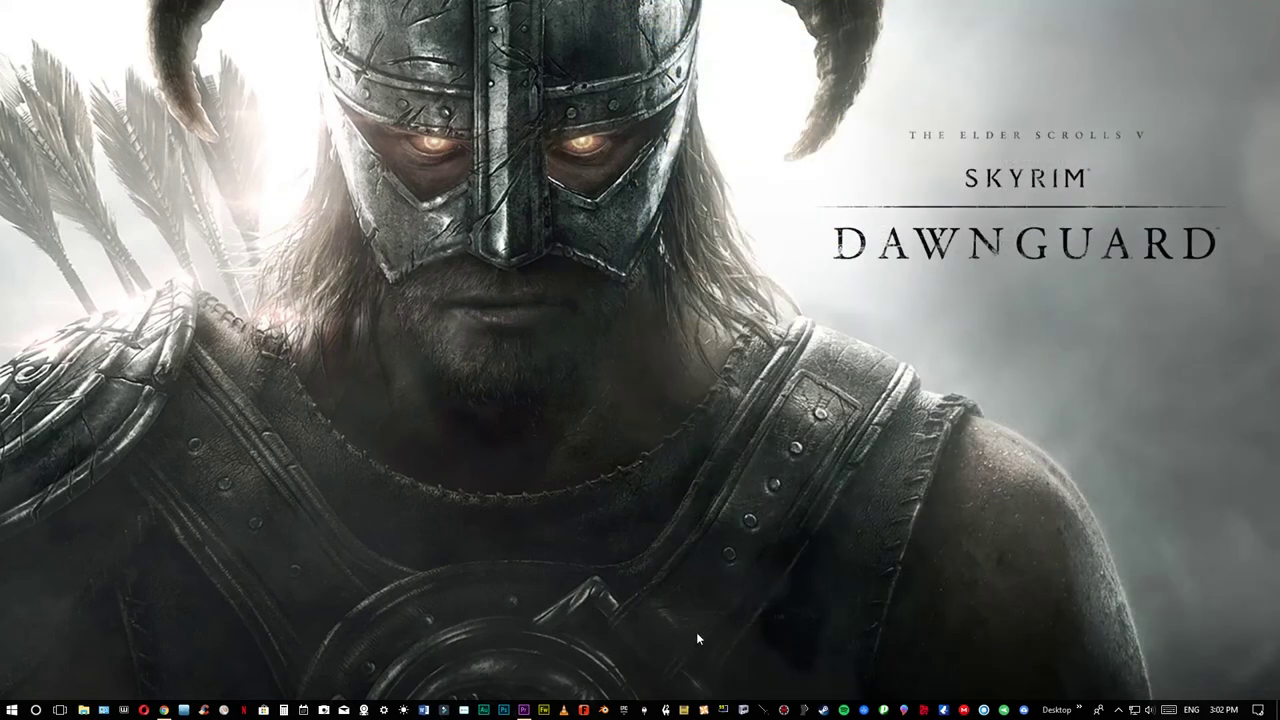
- Open LOOT, look through the plugin list for the plugin carrying a TES5Edit cleaning warning, and close LOOT
click(684, 710)
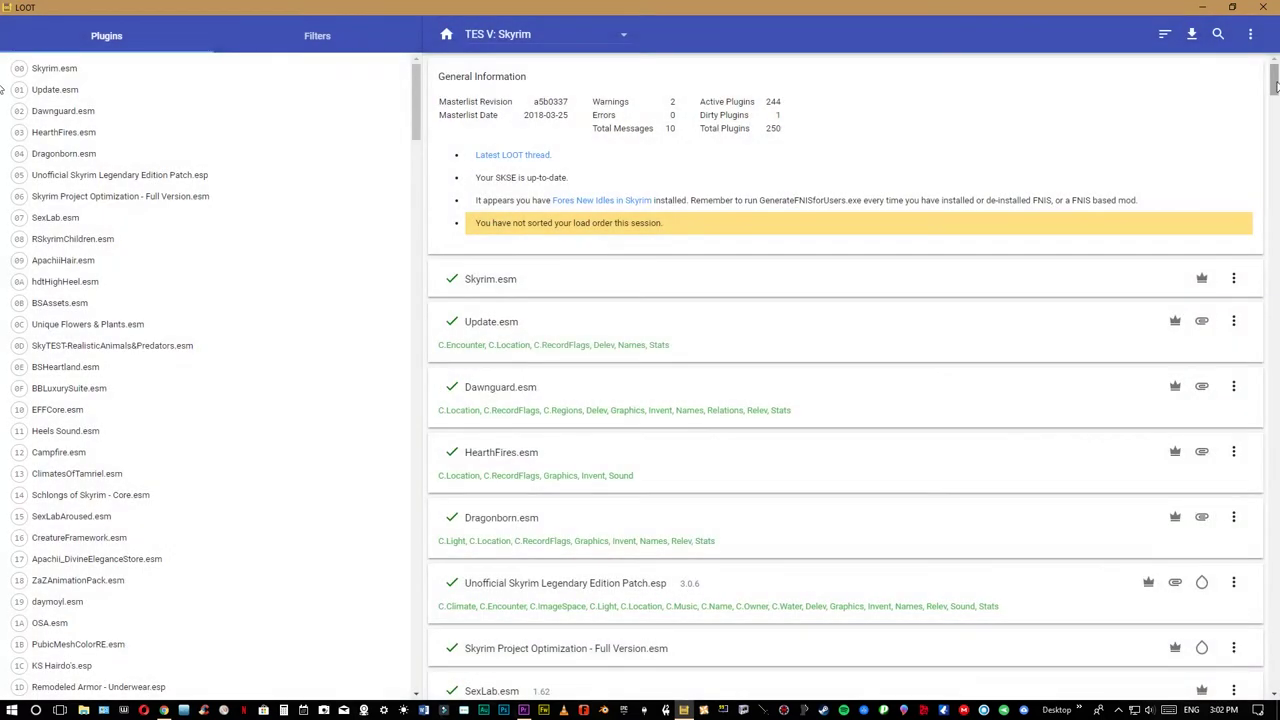
scroll(1272, 140, down, 5)
click(1275, 305)
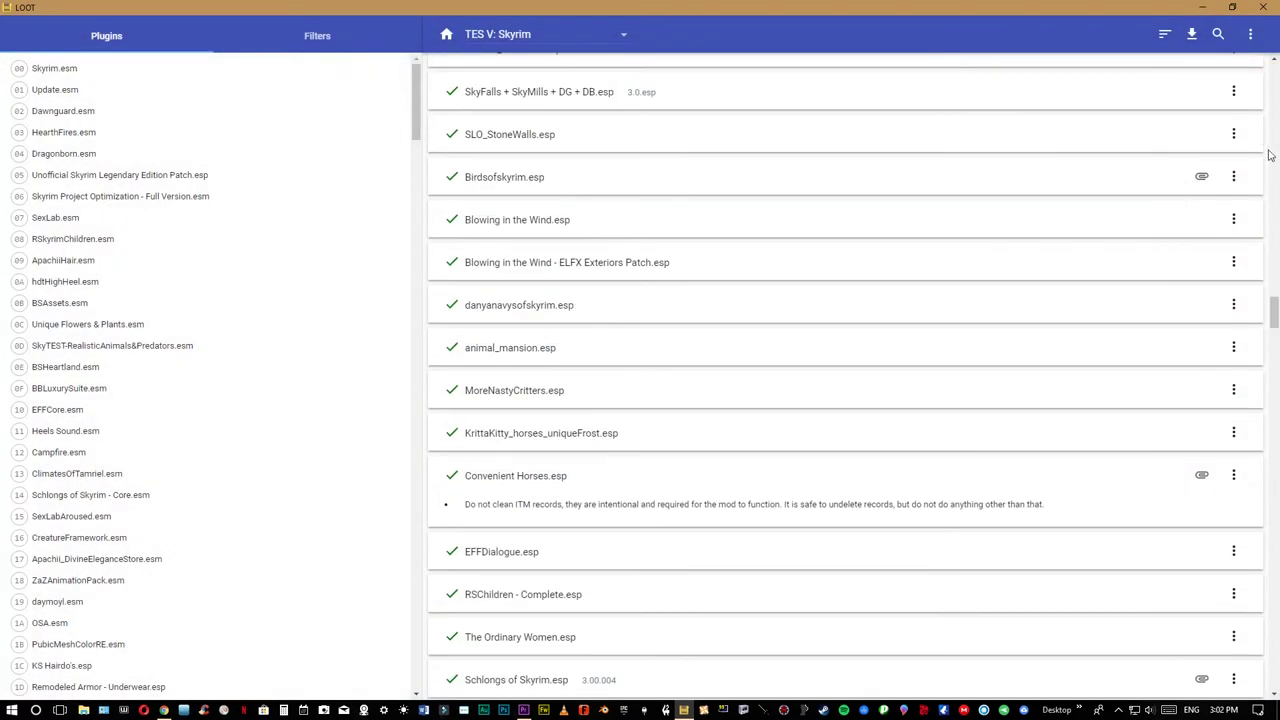
drag(1275, 315, 1260, 215)
scroll(1174, 260, down, 2)
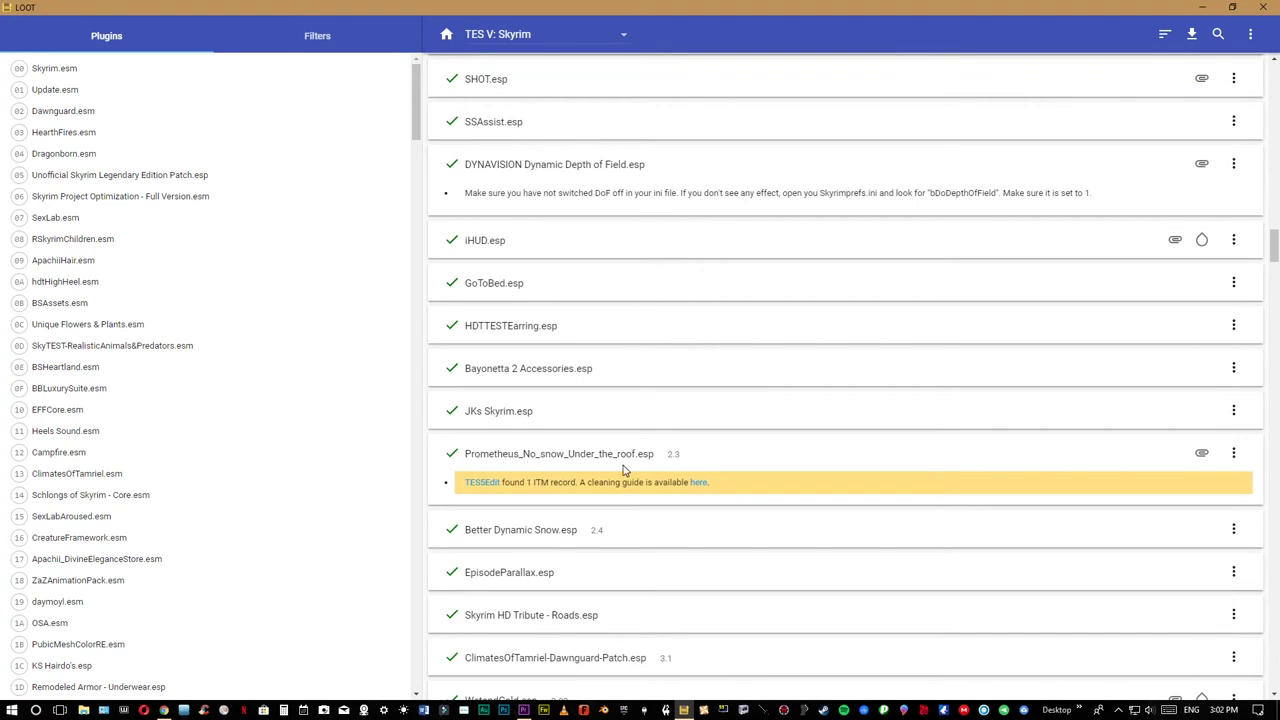
click(1259, 7)
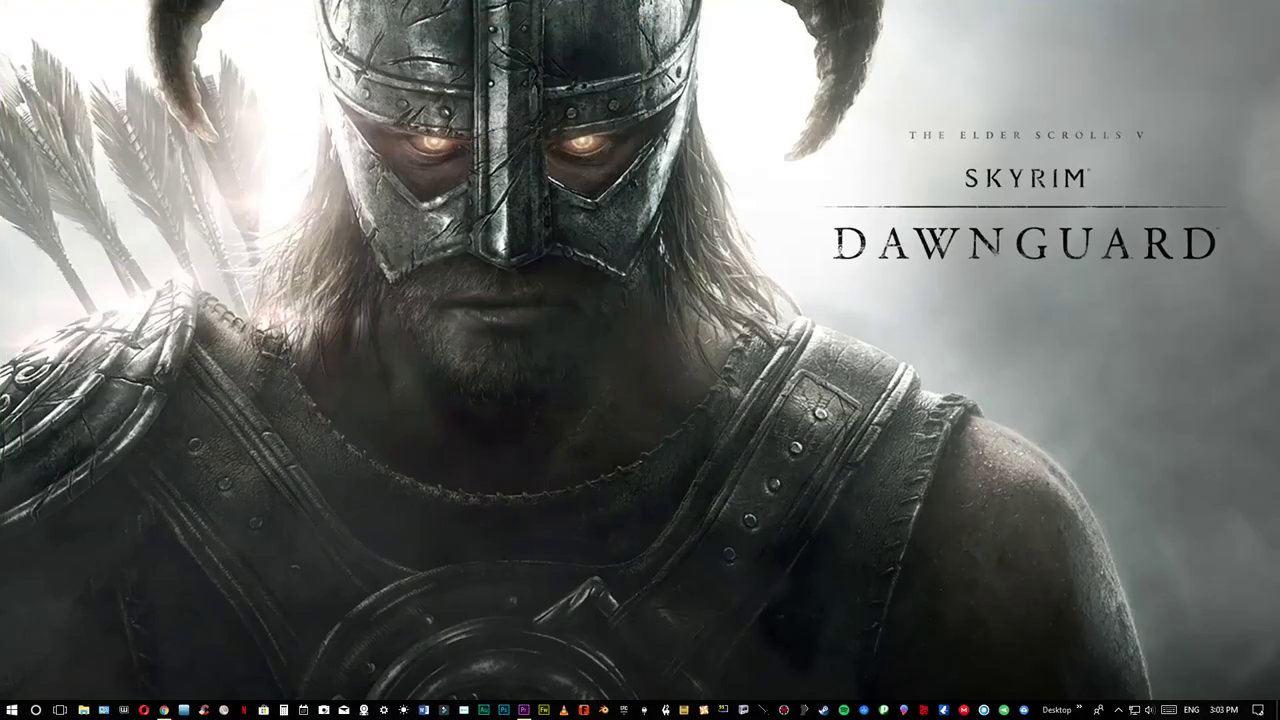
- Remove the broken TES5Edit shortcut from the taskbar
click(784, 710)
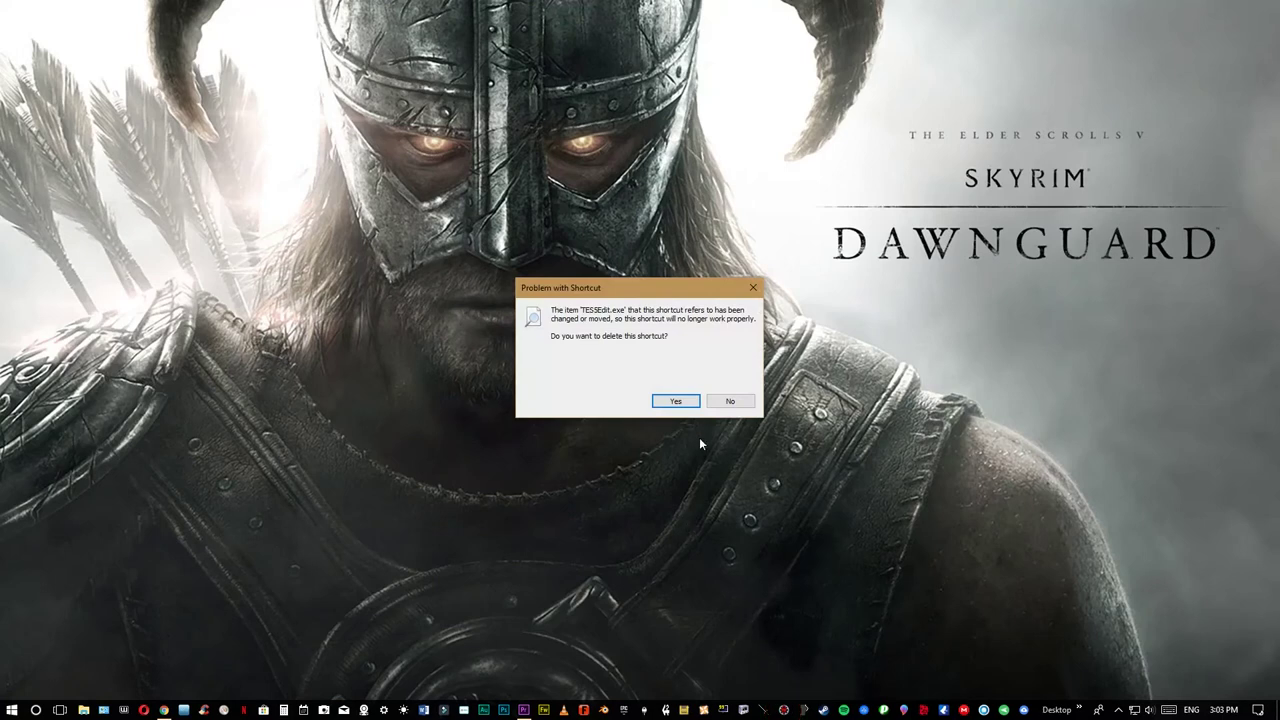
click(676, 401)
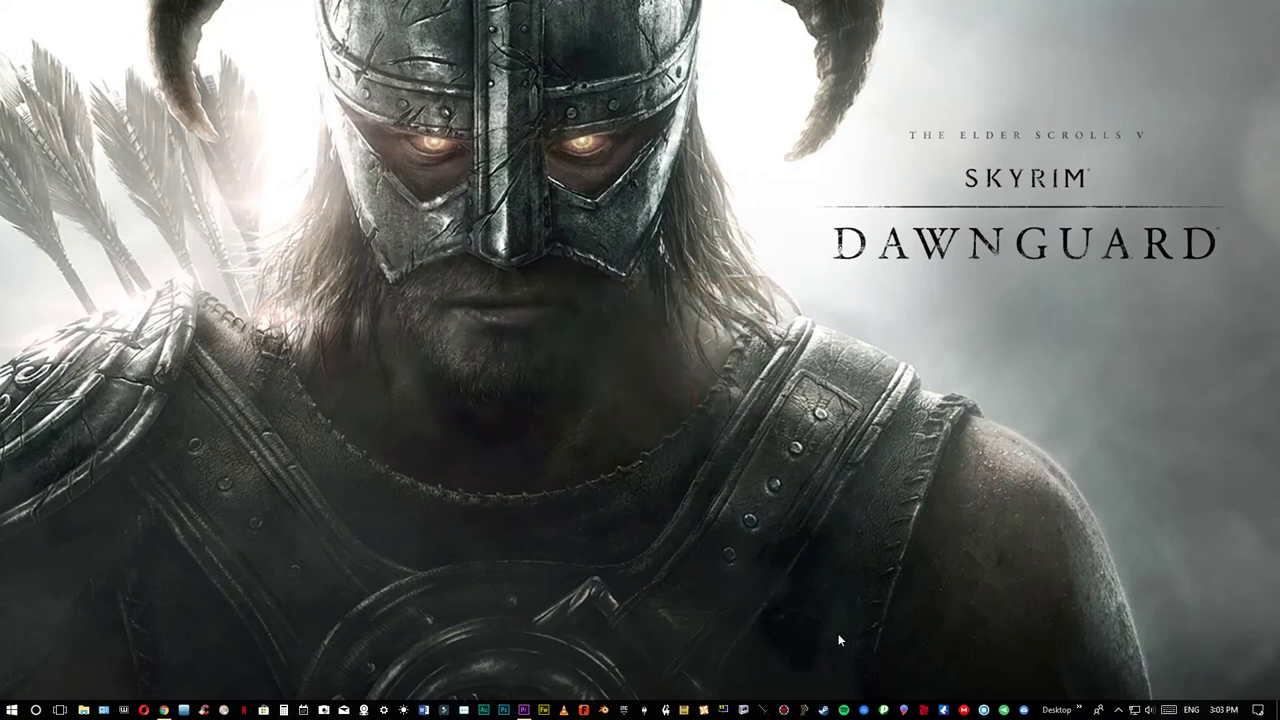
click(786, 710)
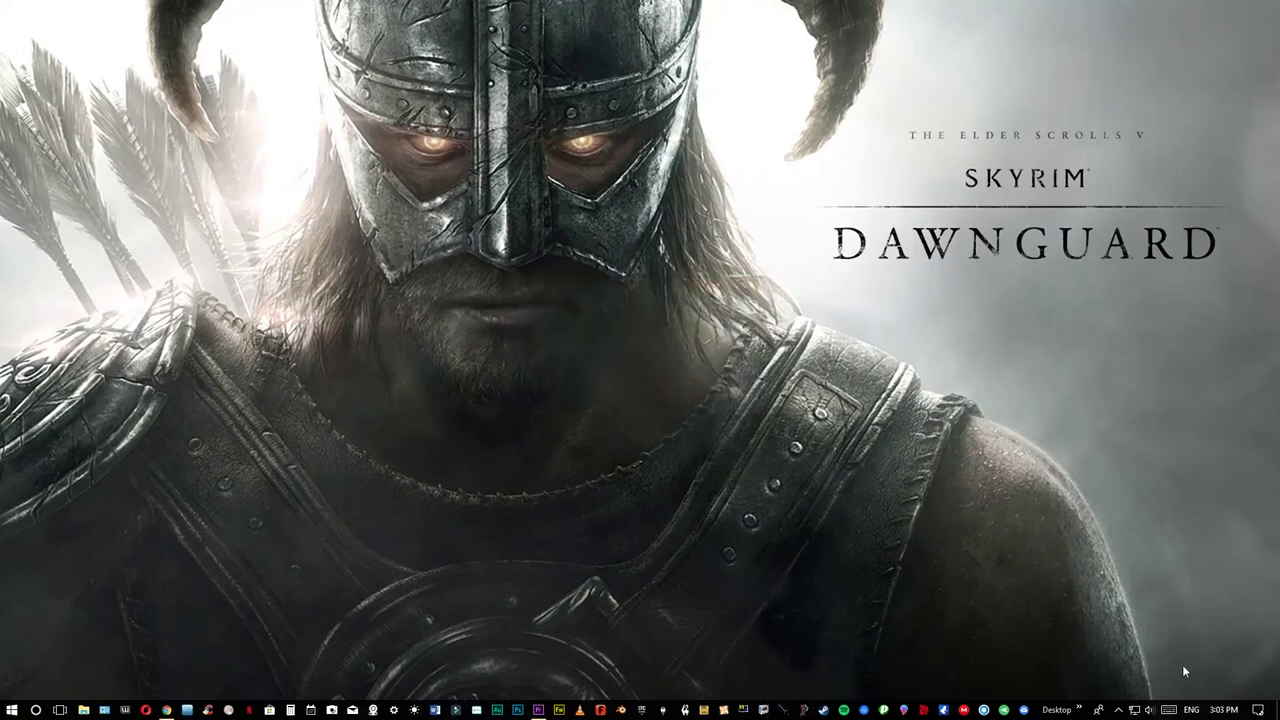
- Open File Explorer and browse to the Skyrim game folder under Steam > steamapps > common on The Elder Scroll V (E:) drive
click(83, 709)
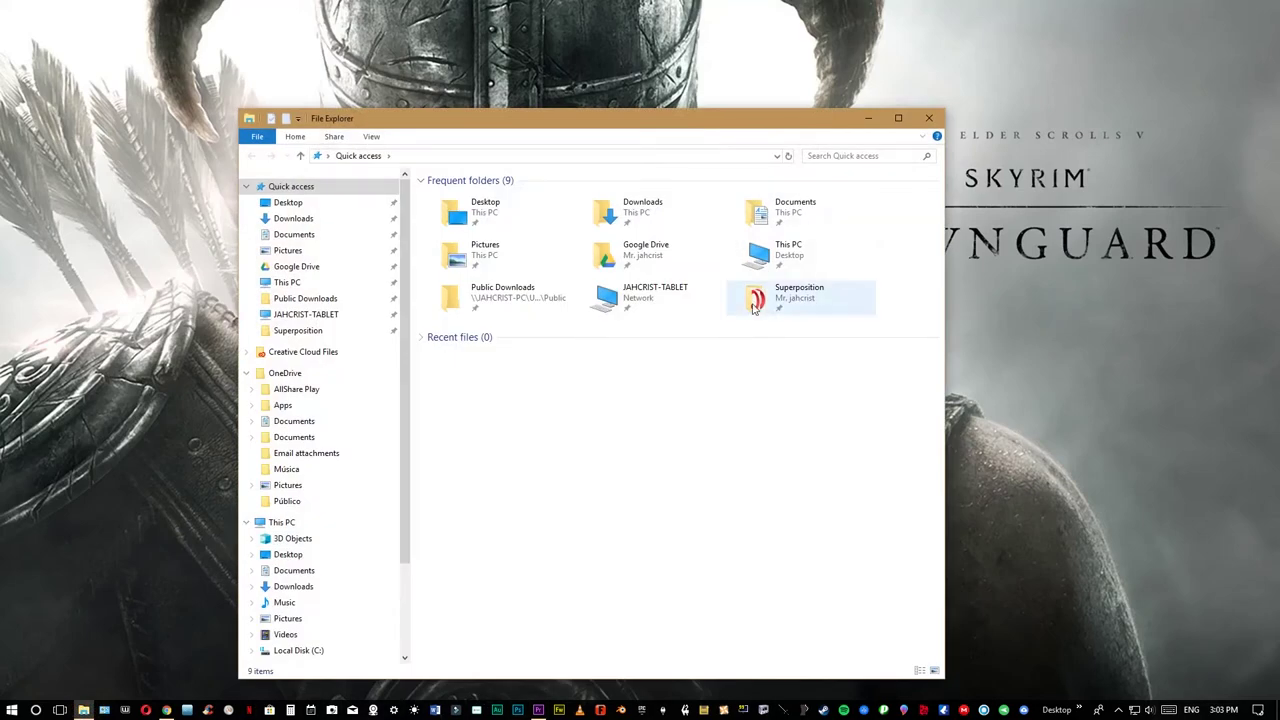
double_click(771, 252)
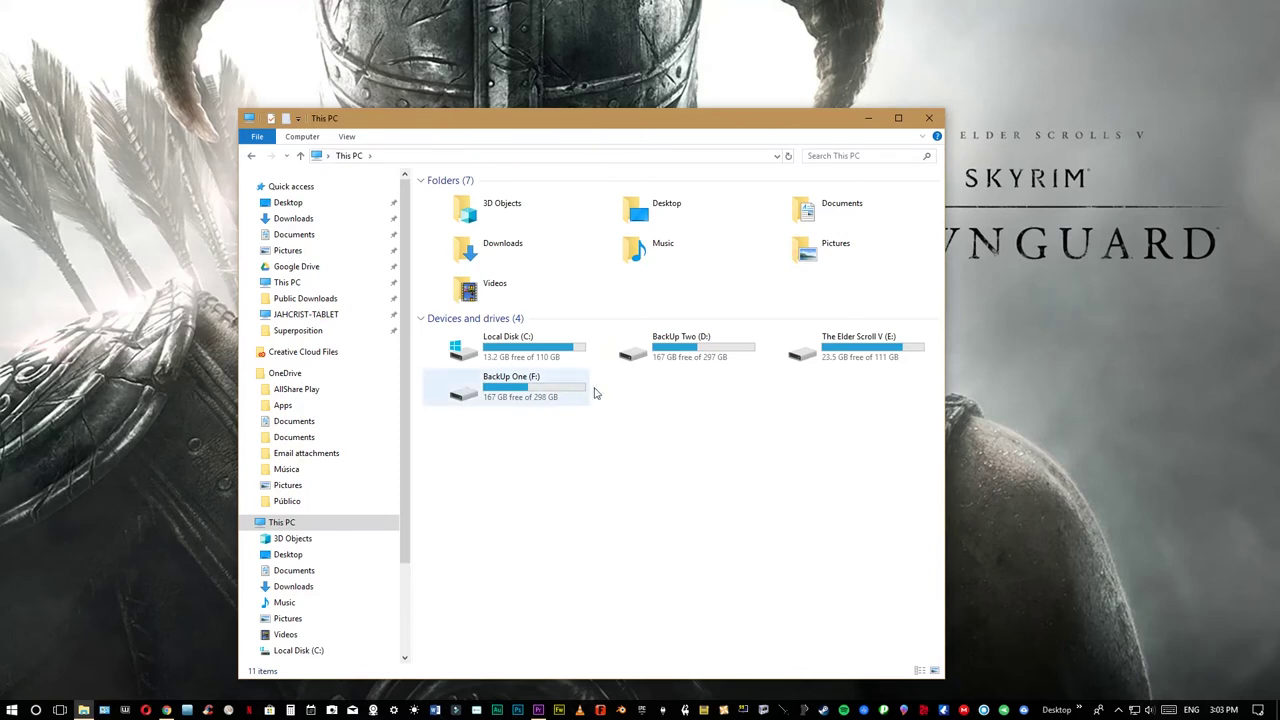
double_click(855, 348)
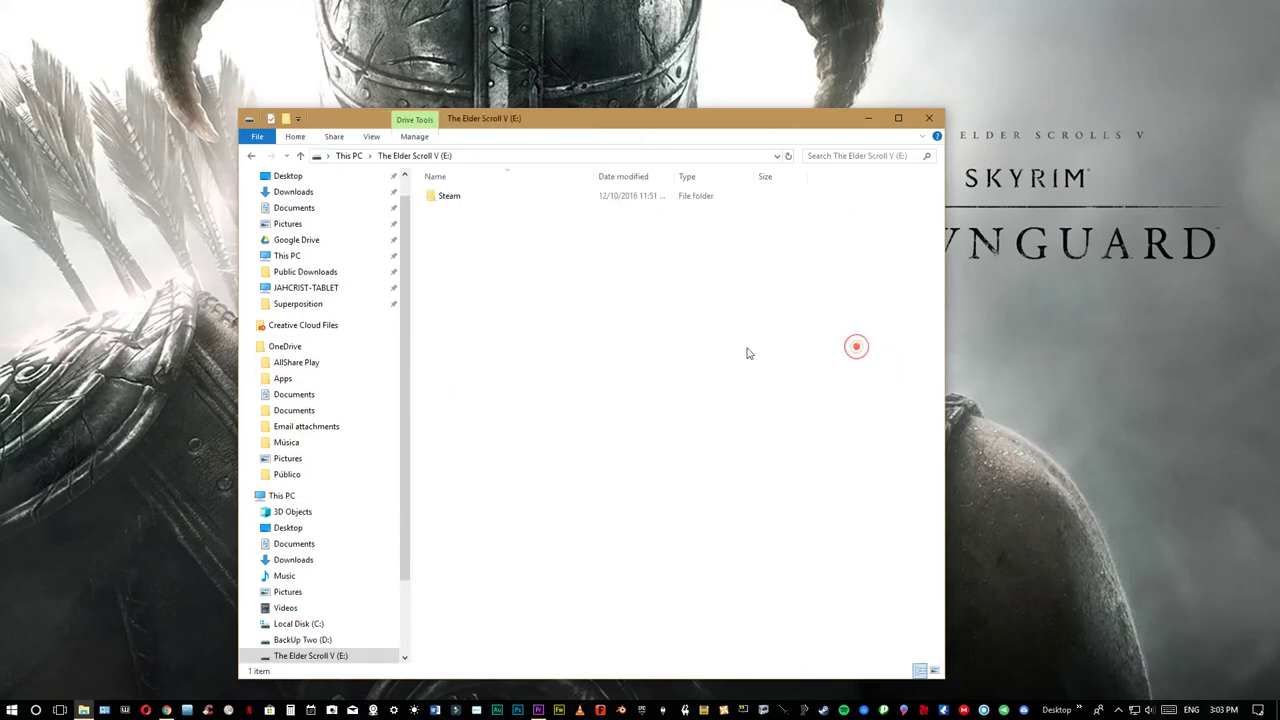
double_click(450, 197)
double_click(452, 197)
double_click(452, 197)
double_click(452, 197)
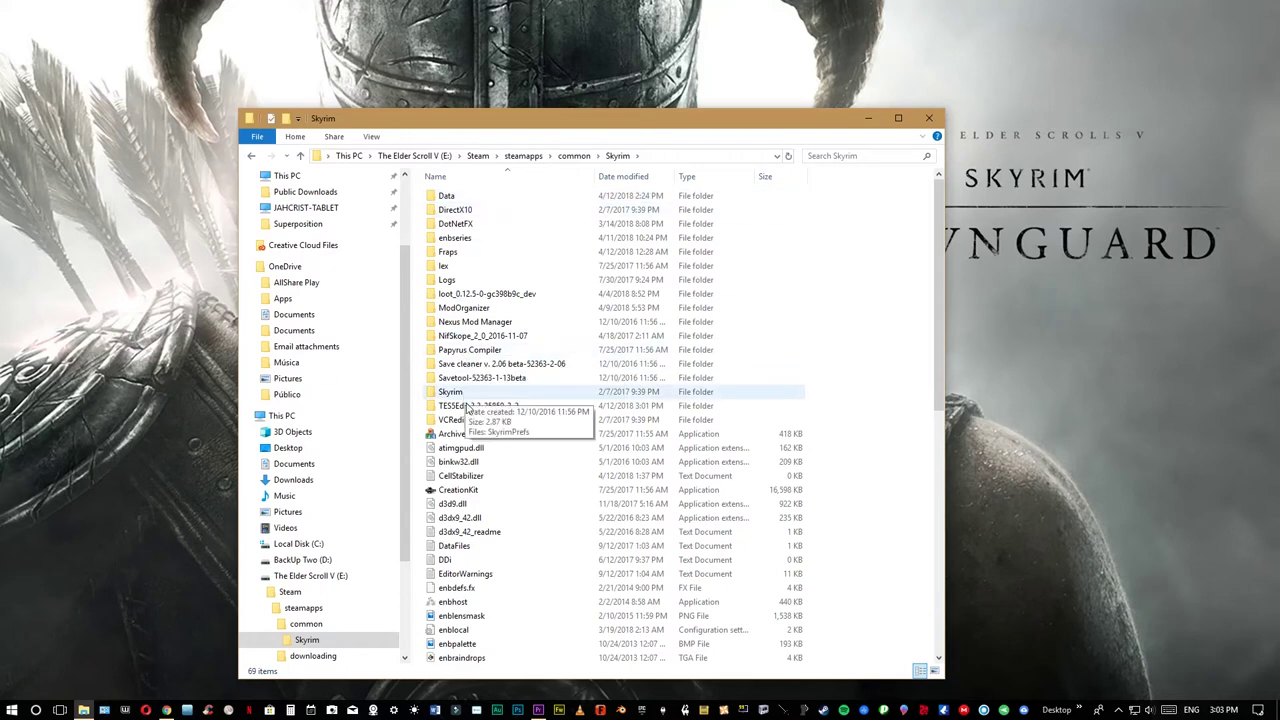
- Pin the TES5Edit application from the TES5Edit 3.2-25859-3-2 folder to the taskbar
double_click(466, 405)
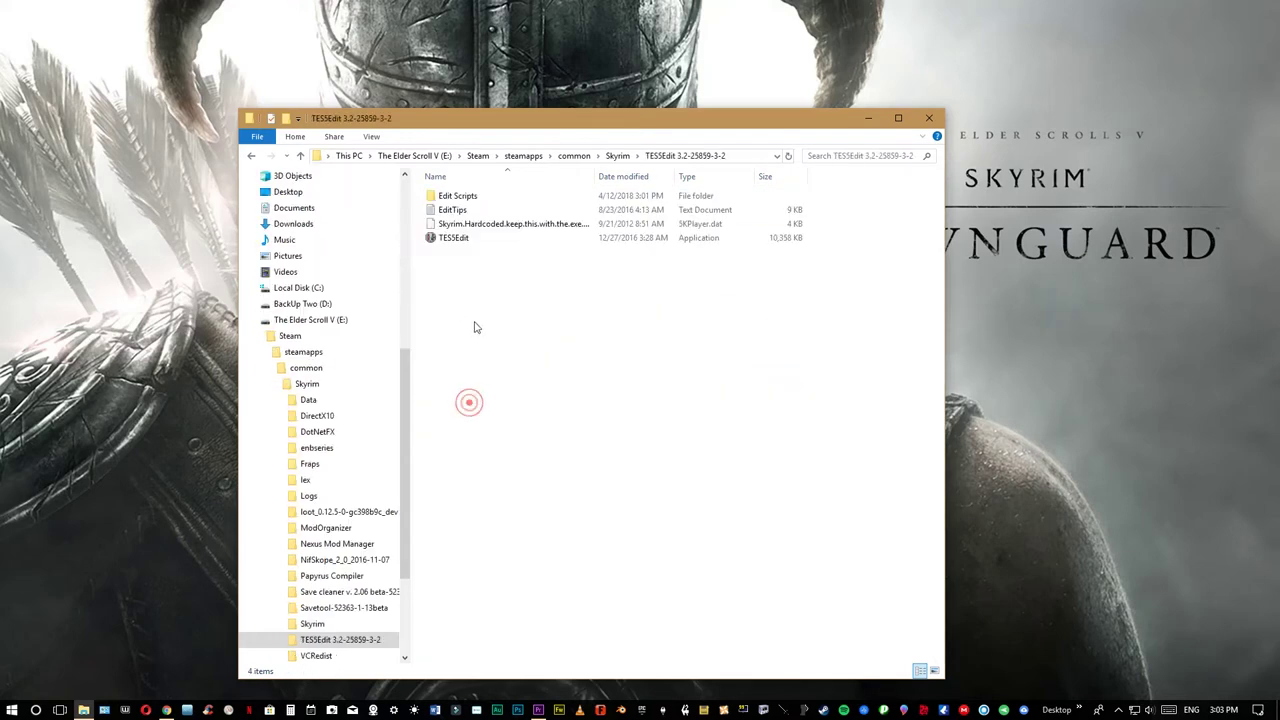
right_click(447, 242)
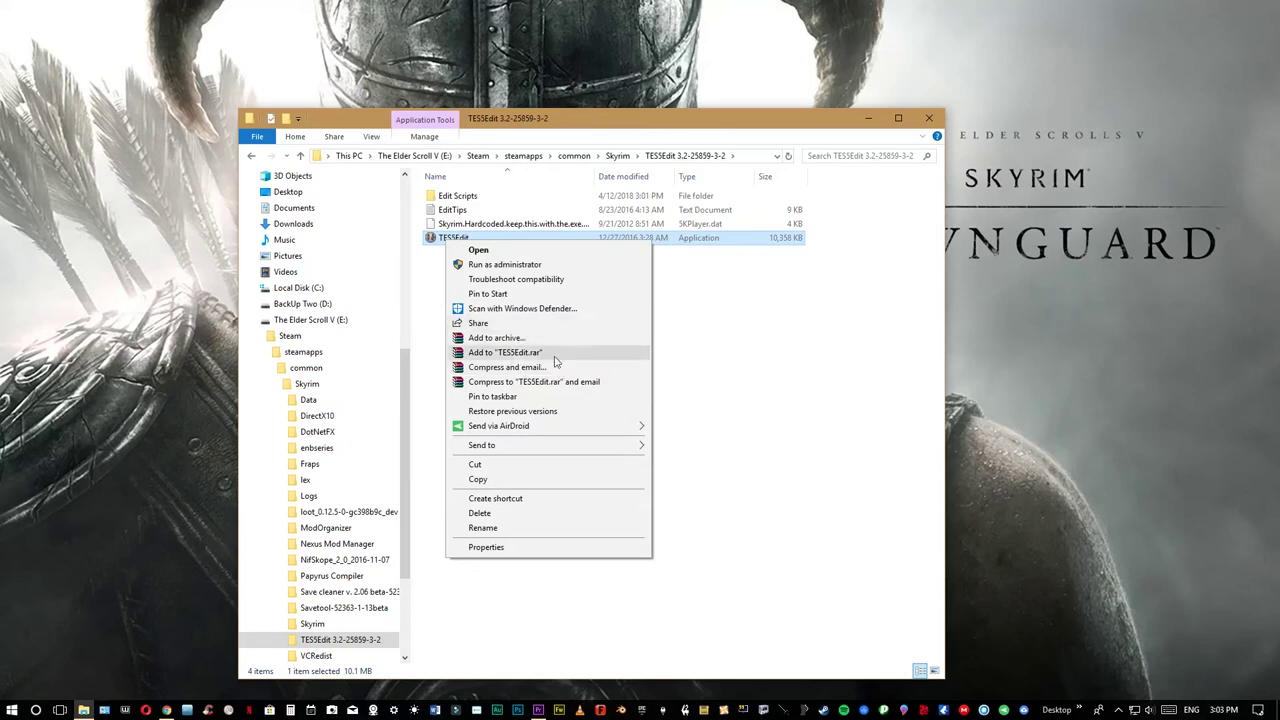
click(505, 397)
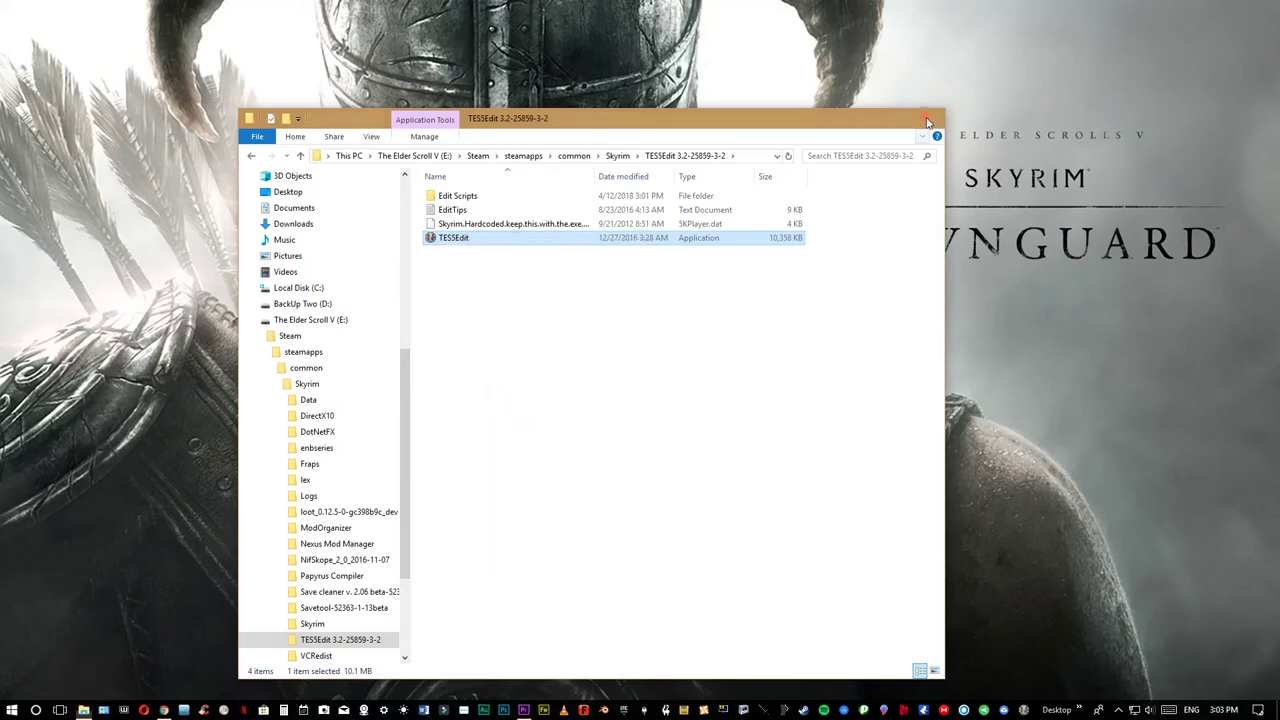
- Close the TES5Edit folder window, move the TES5Edit shortcut along the taskbar beside the other modding tools, and launch it
click(928, 121)
drag(1026, 712, 723, 710)
click(723, 710)
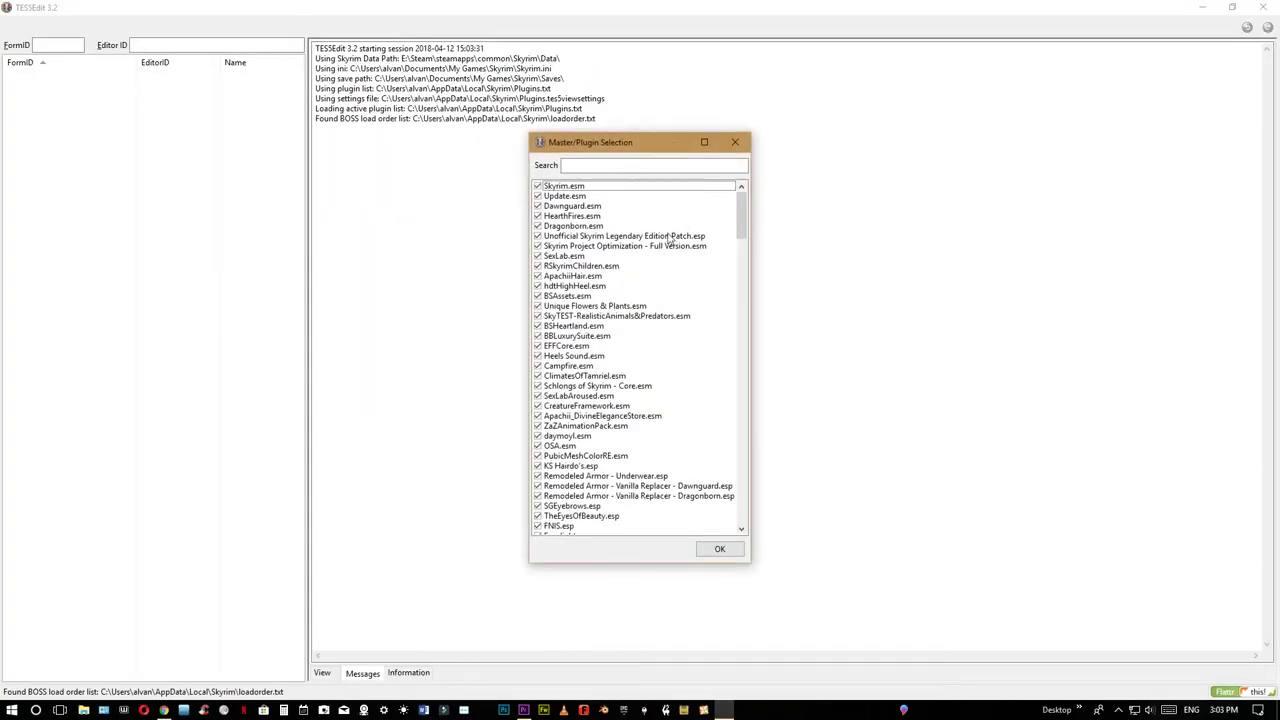
- Deselect every plugin, find Prometheus_No_snow_Under_the_roof.esp with the search "Prometeus", and load only that plugin
right_click(570, 289)
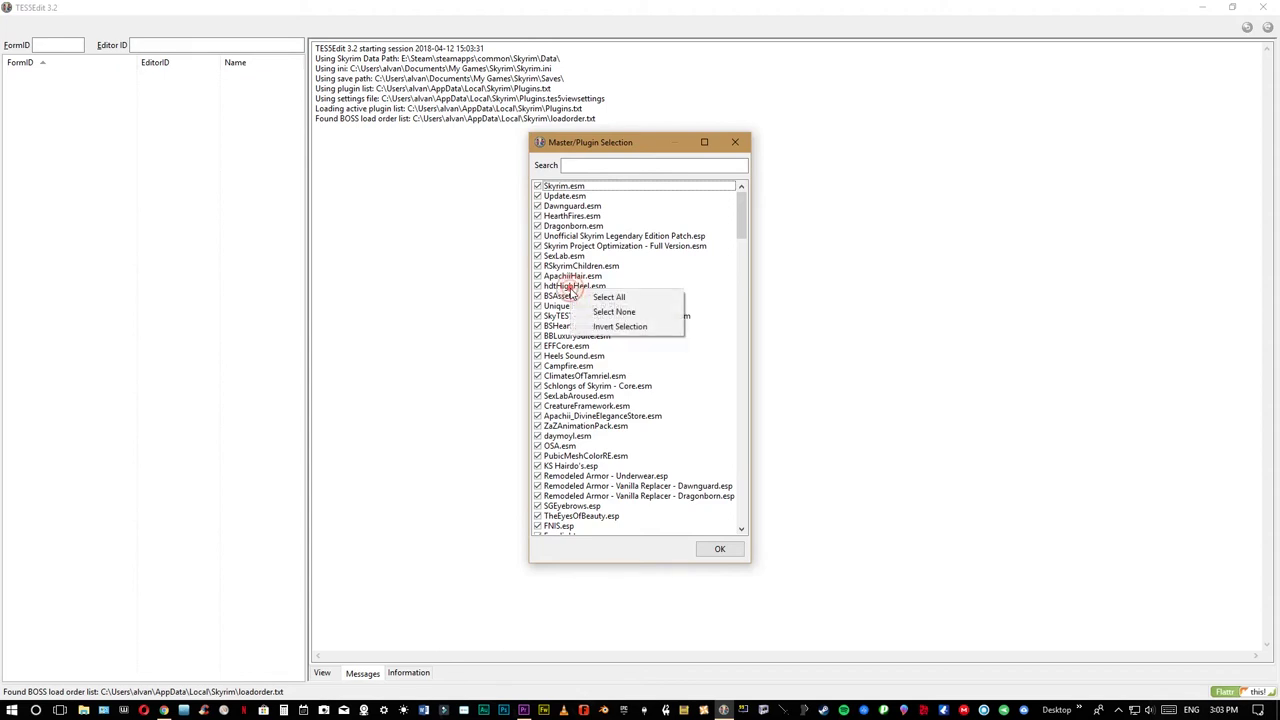
click(614, 312)
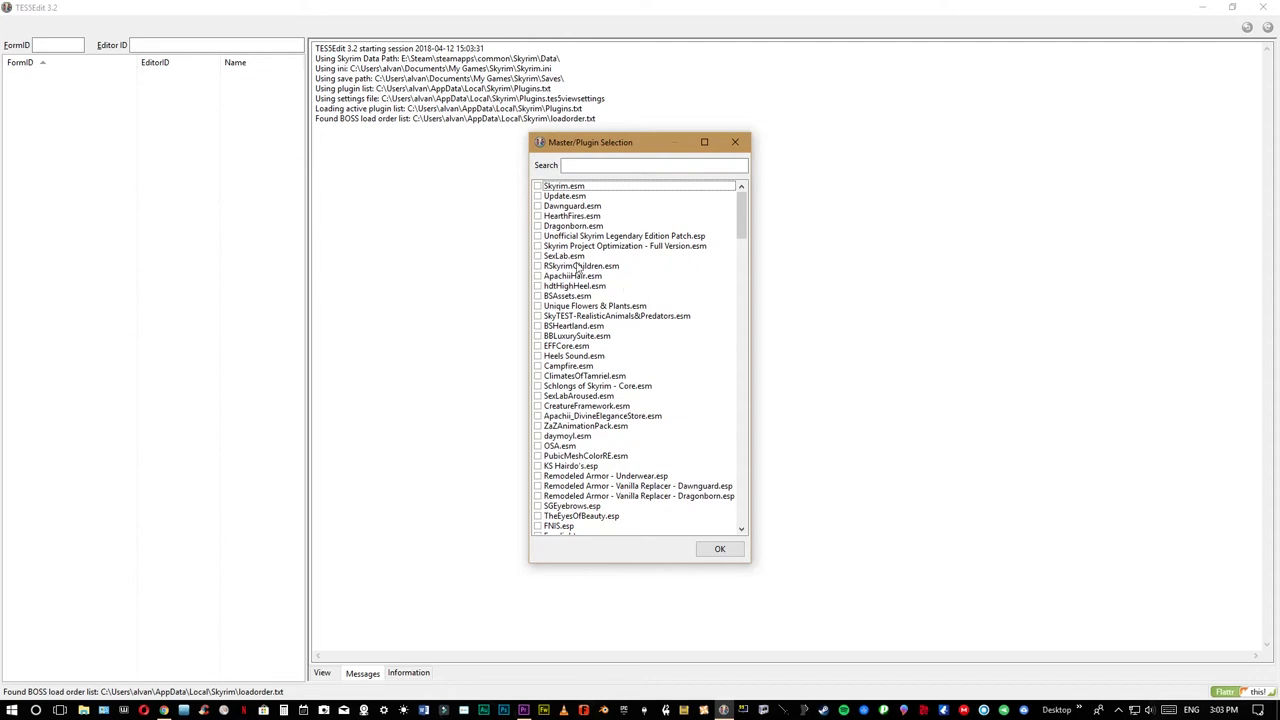
click(610, 165)
click(610, 165)
text(P)
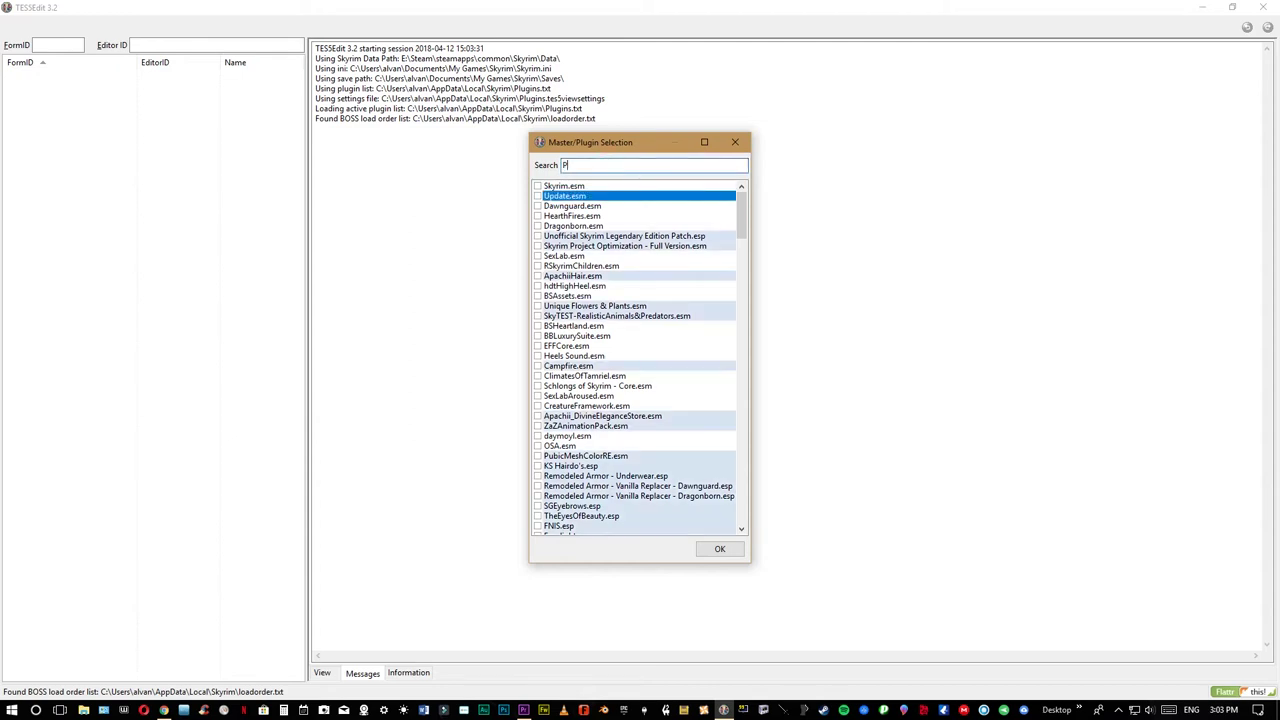
text(o)
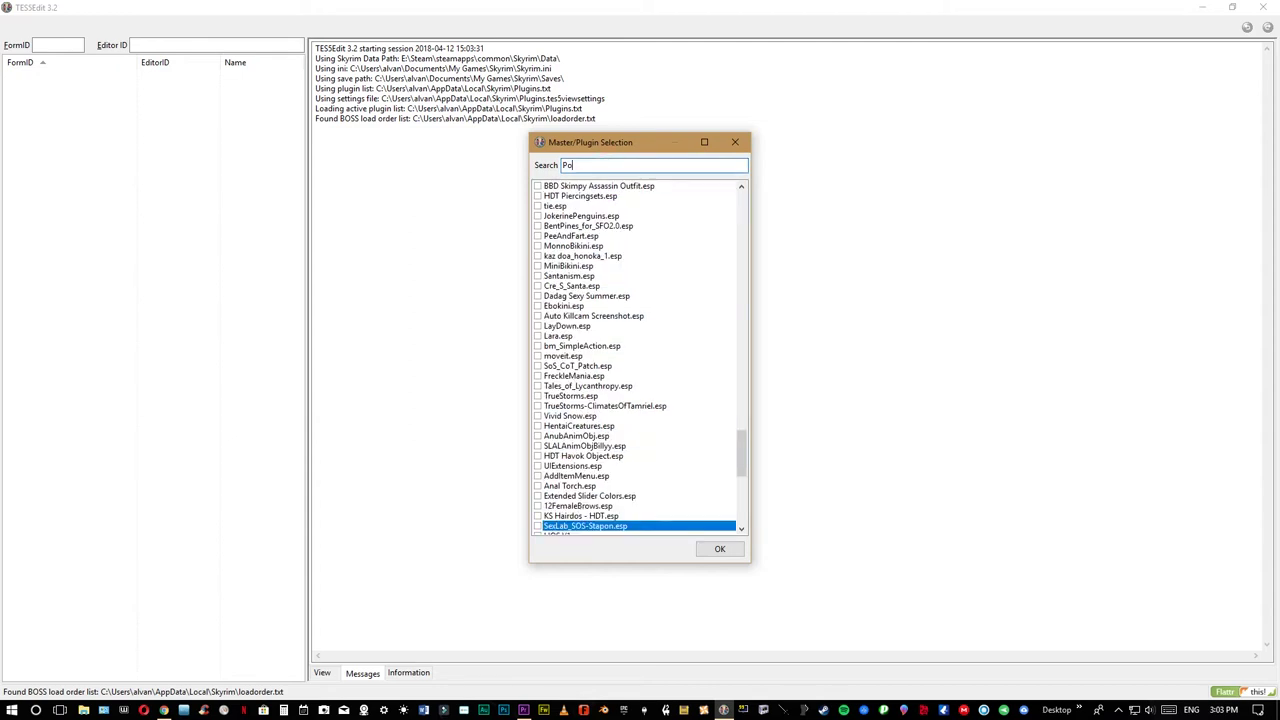
key(BackSpace)
text(rometeus)
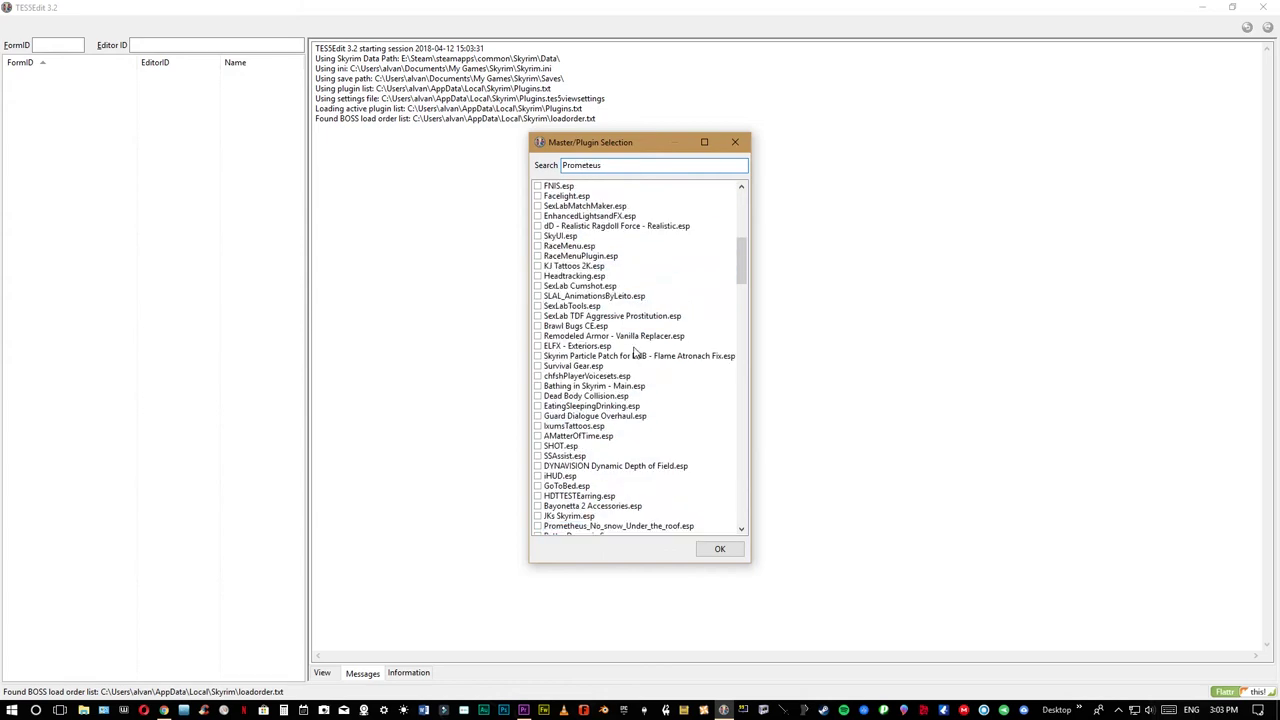
click(658, 527)
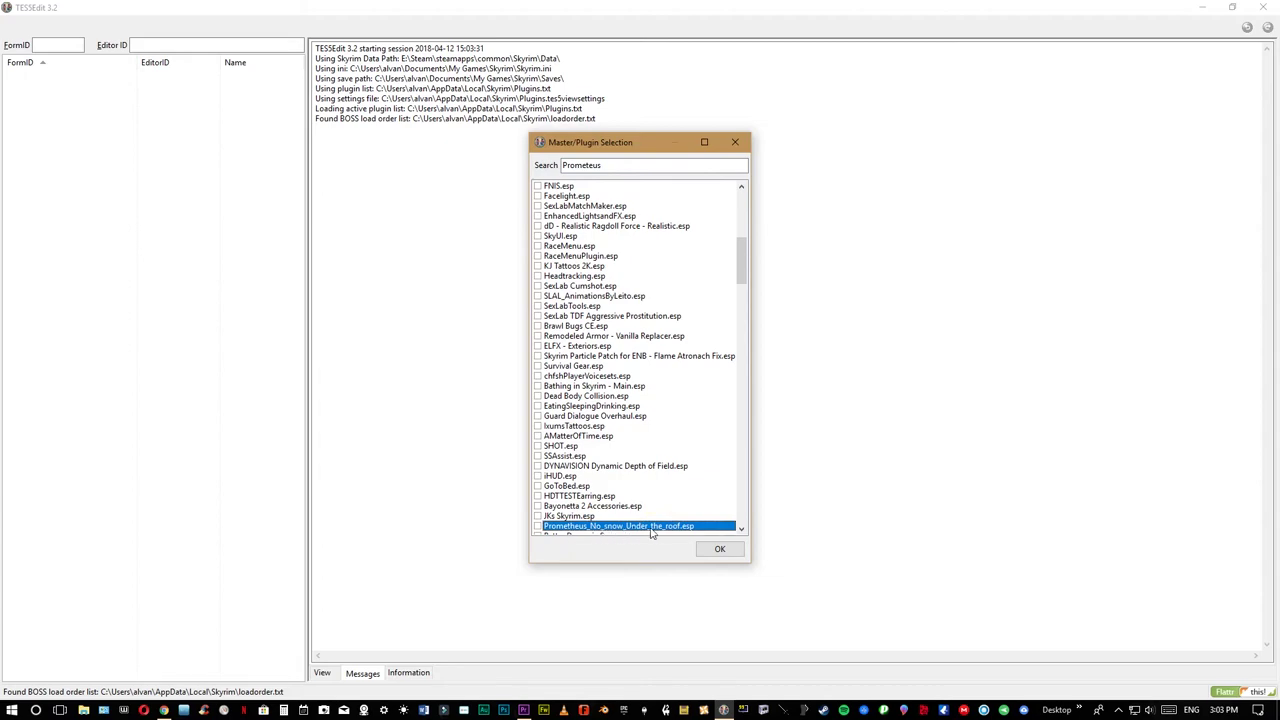
click(538, 526)
click(720, 549)
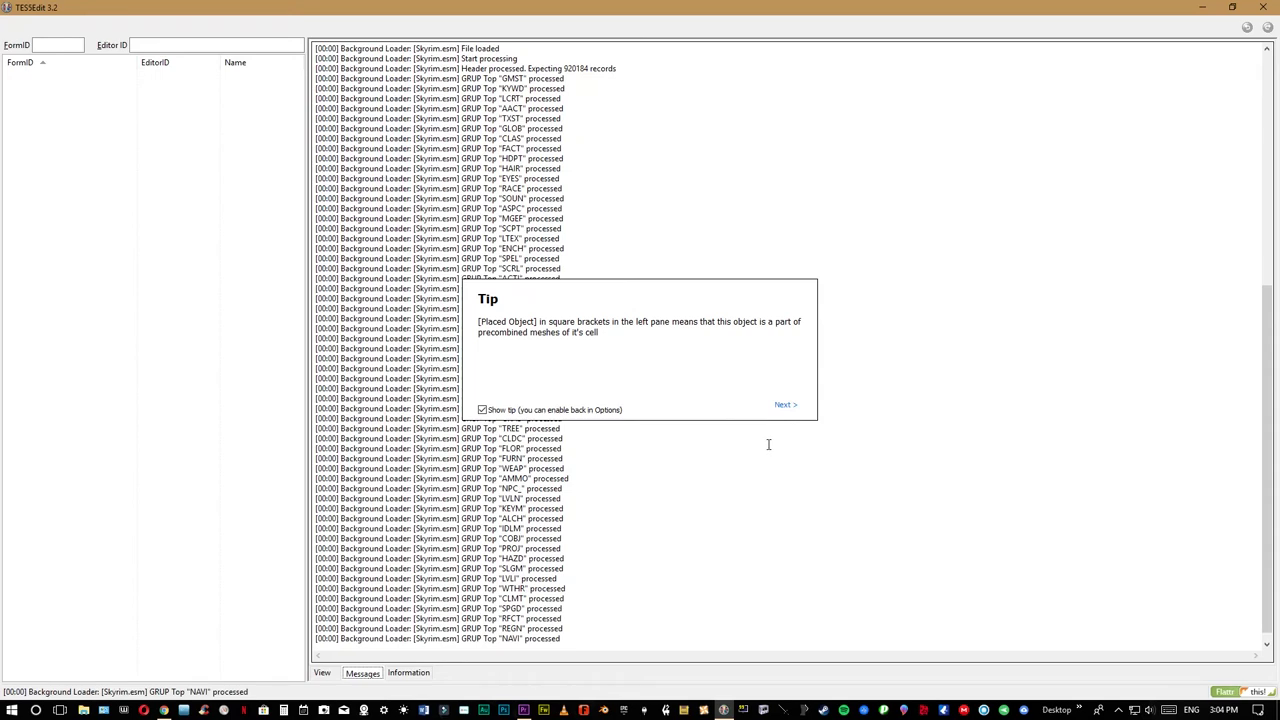
- Page through the usage tips while the plugin and its masters load
click(783, 407)
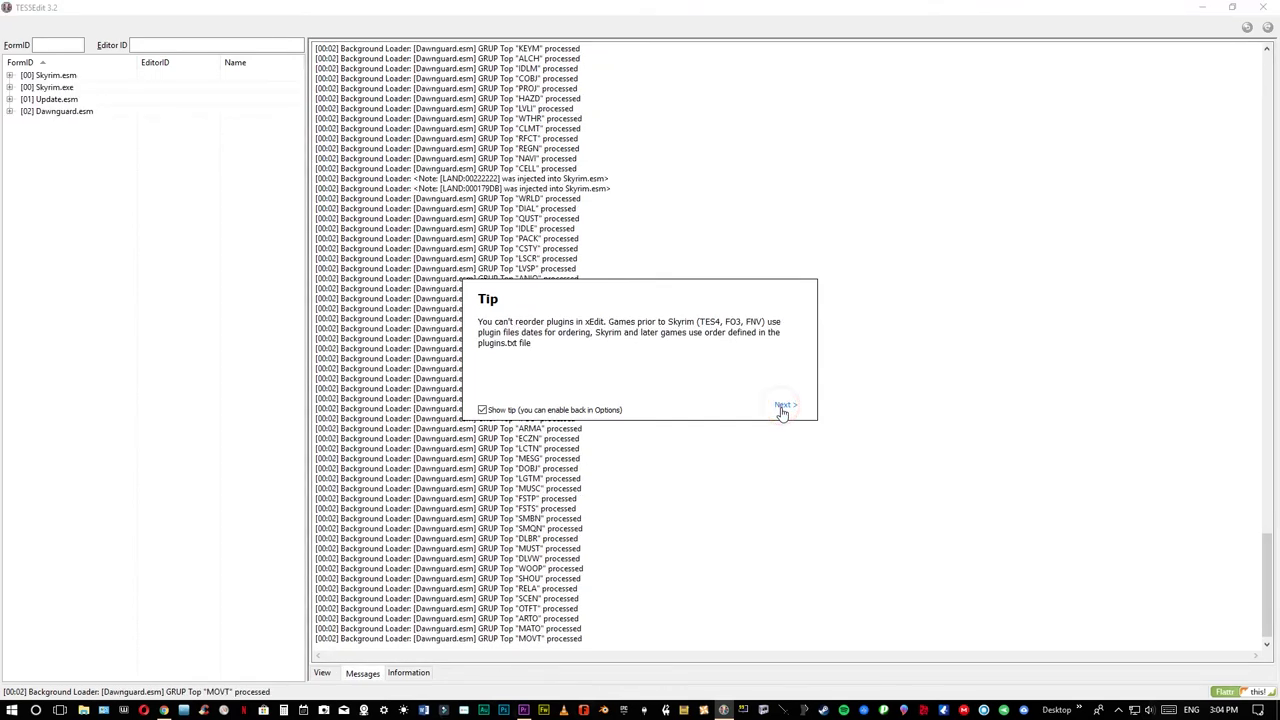
click(783, 406)
click(783, 406)
click(783, 407)
click(783, 407)
click(783, 407)
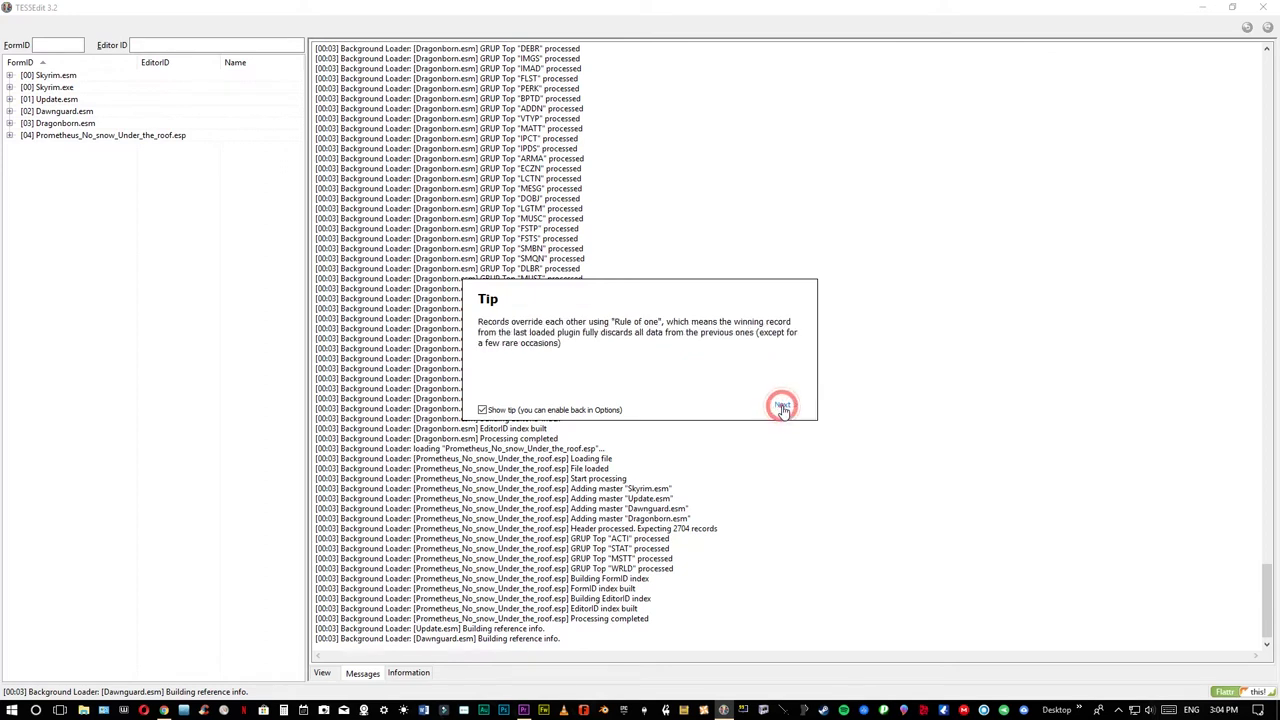
click(783, 407)
click(783, 407)
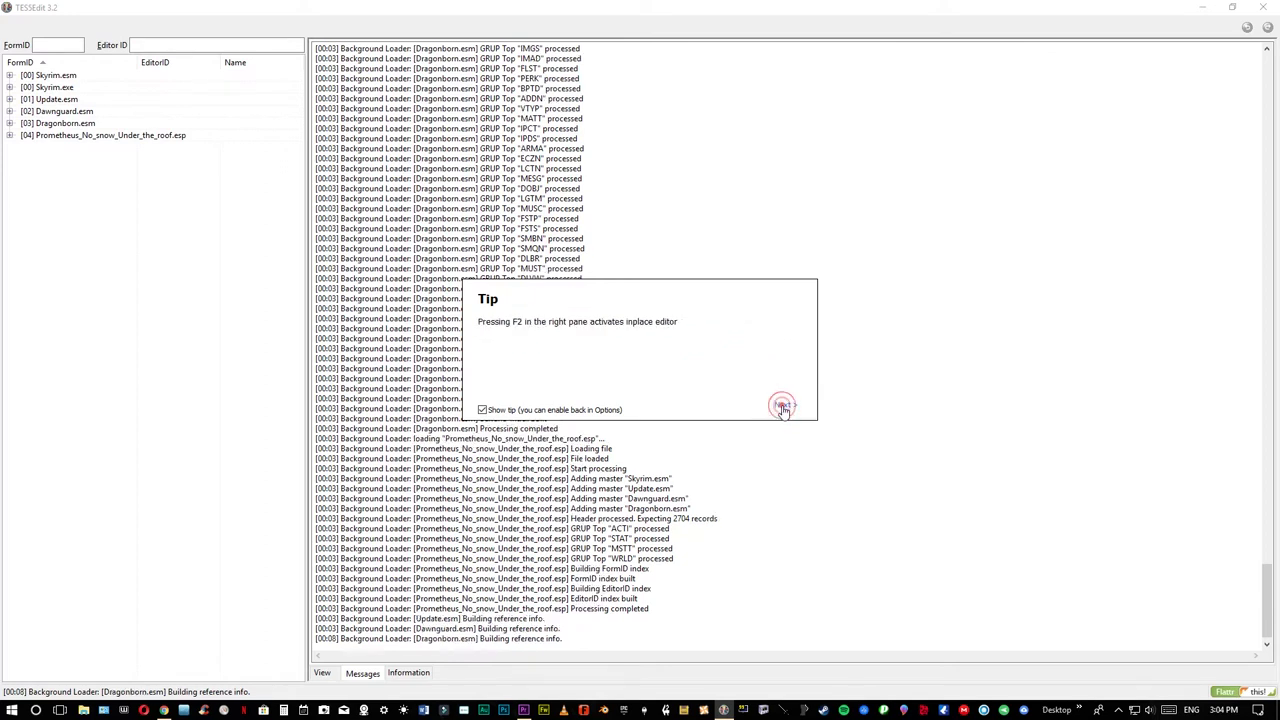
click(783, 407)
click(783, 407)
click(483, 410)
click(784, 407)
click(784, 407)
click(784, 407)
click(784, 407)
click(784, 407)
click(784, 407)
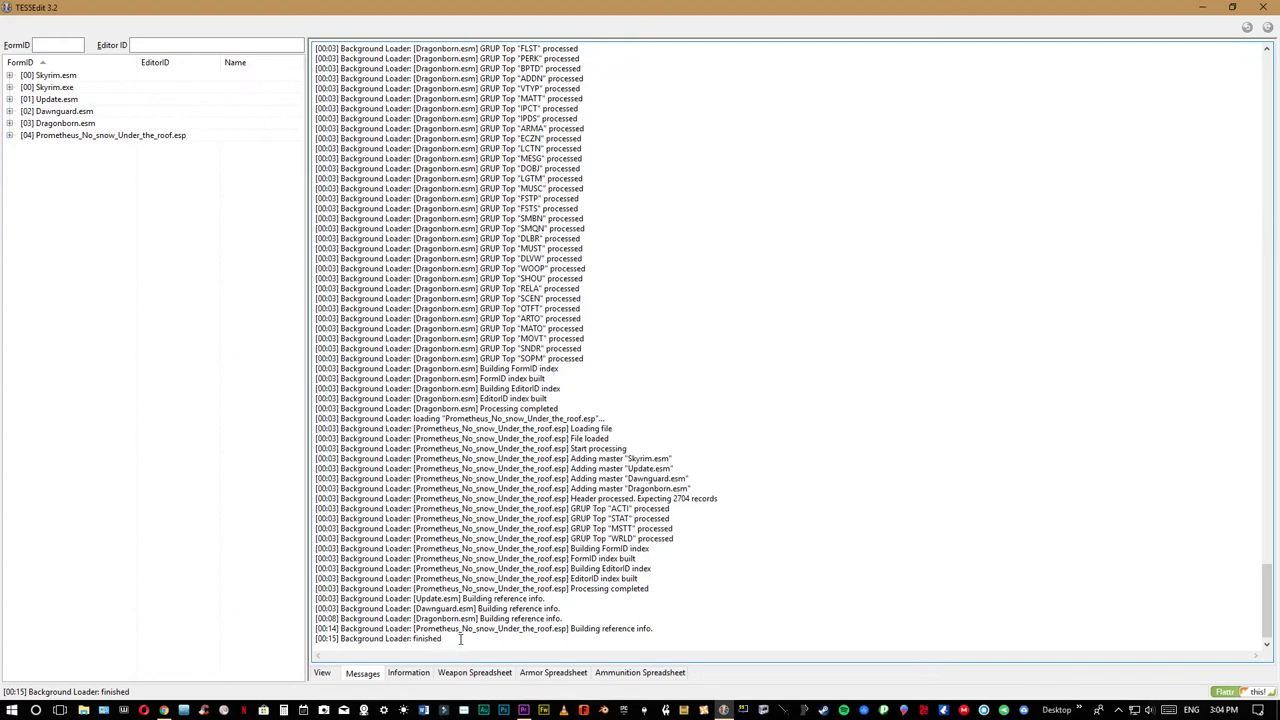
- Check the end of the message log for the background loader's completion line
drag(451, 640, 386, 638)
click(320, 645)
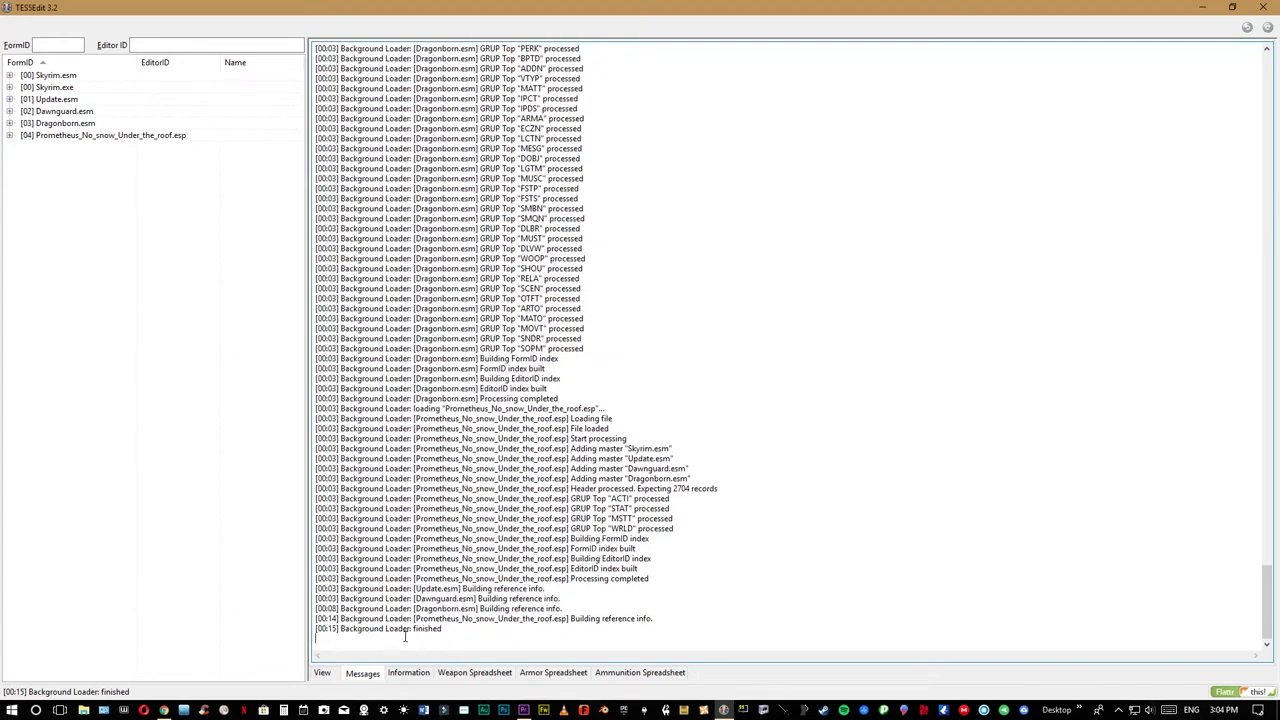
drag(447, 630, 352, 630)
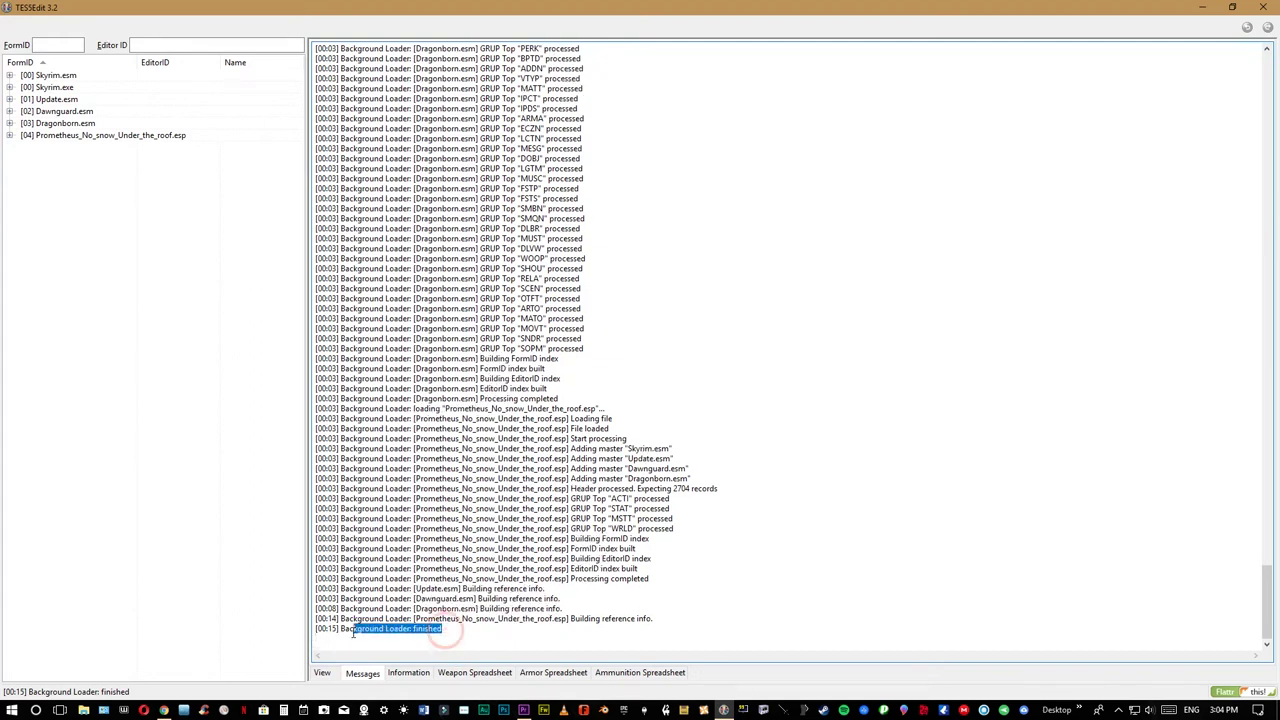
- Apply the filter for cleaning to Prometheus_No_snow_Under_the_roof.esp and check the processed records count in the message log
click(66, 168)
click(45, 137)
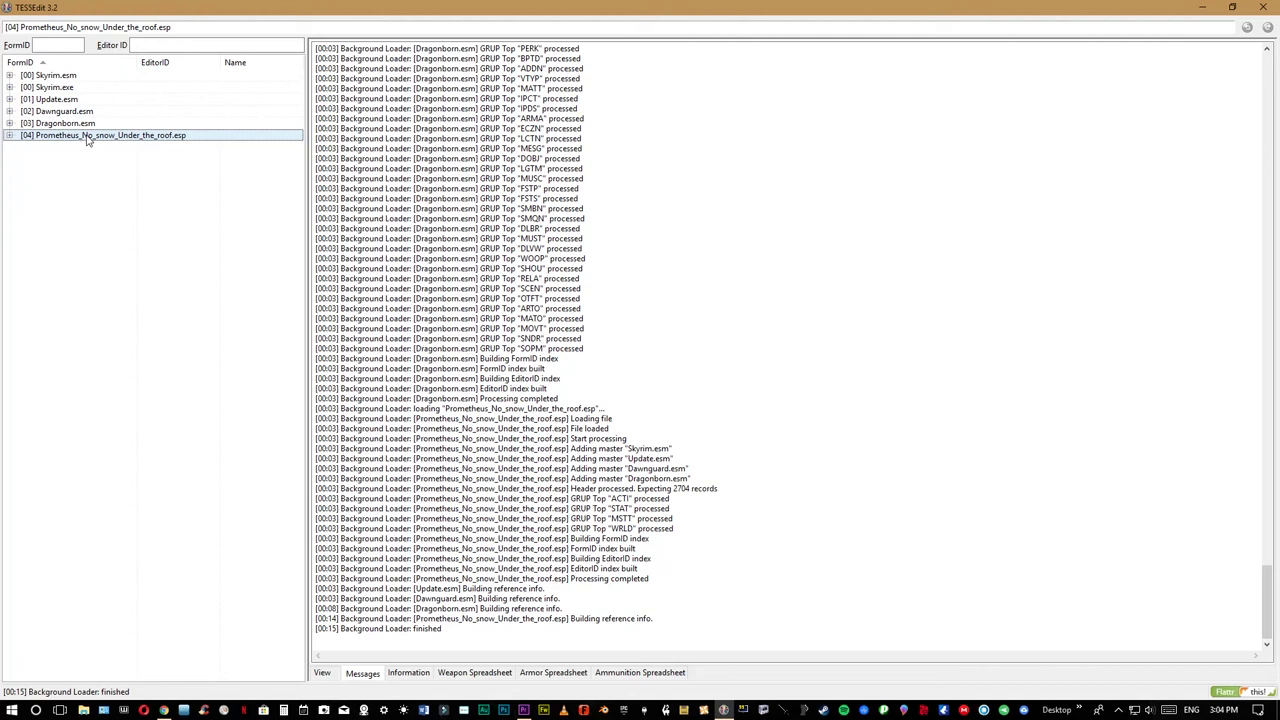
right_click(87, 141)
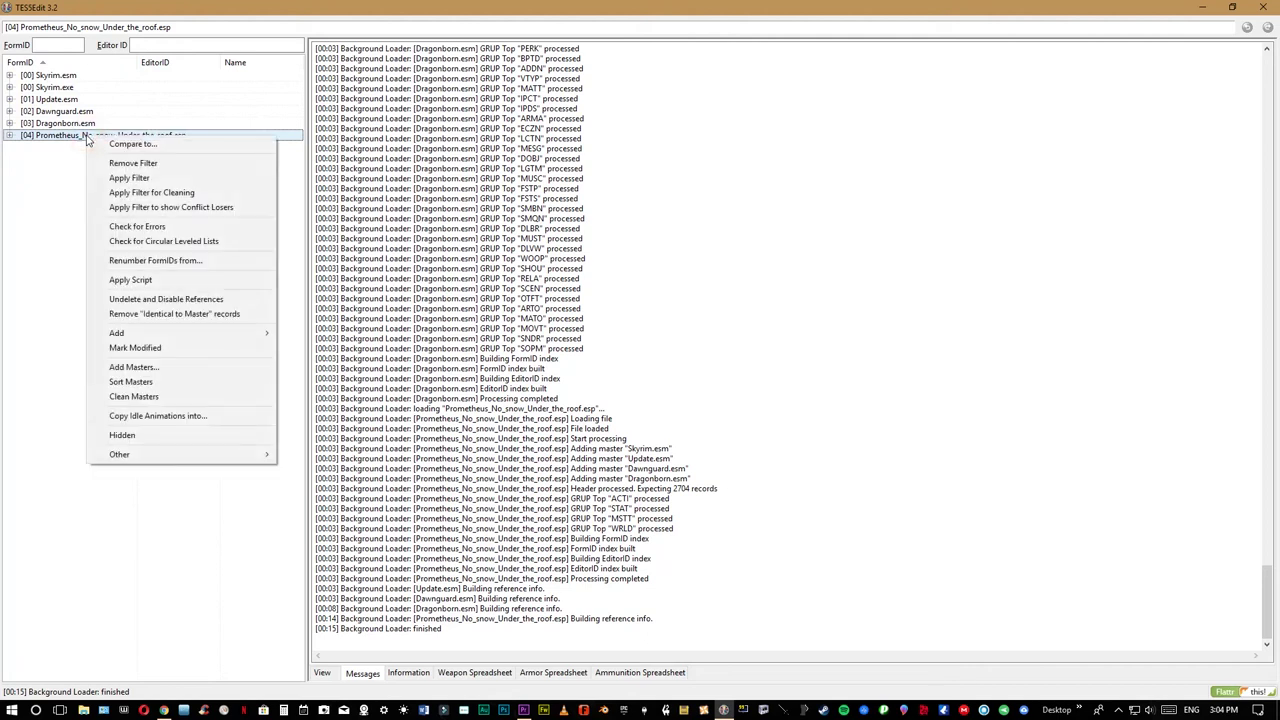
click(172, 197)
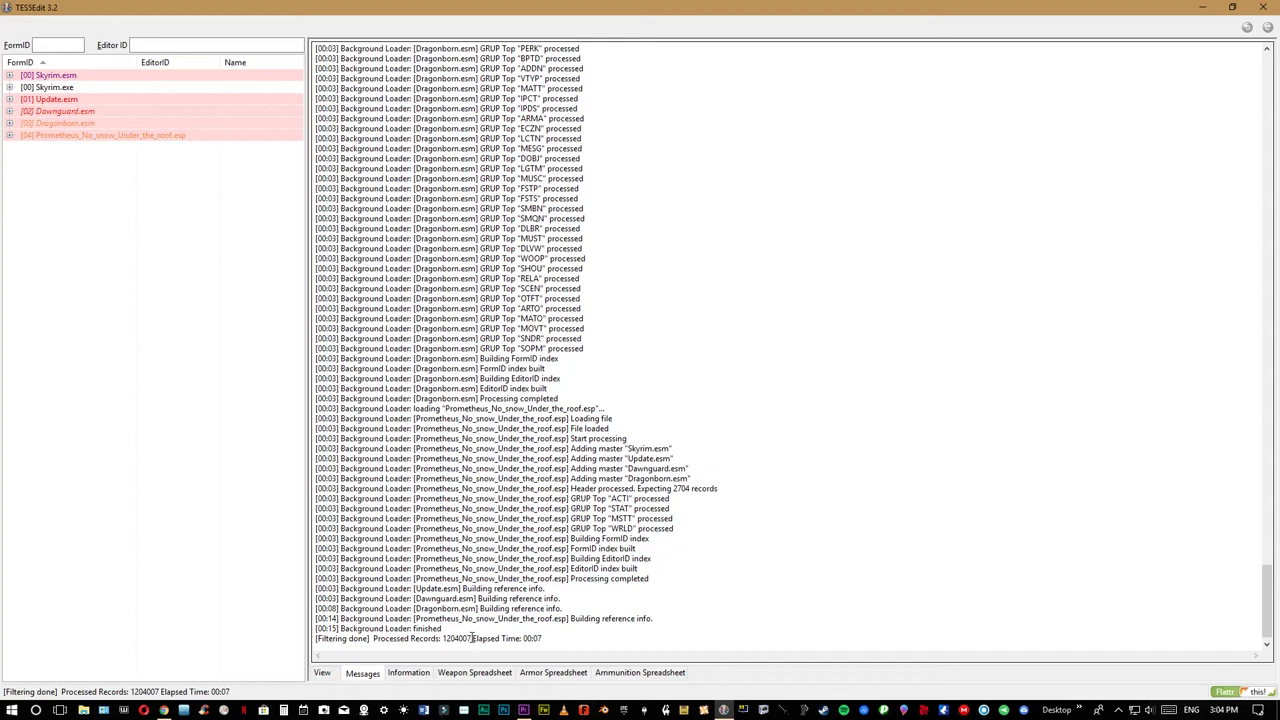
double_click(470, 638)
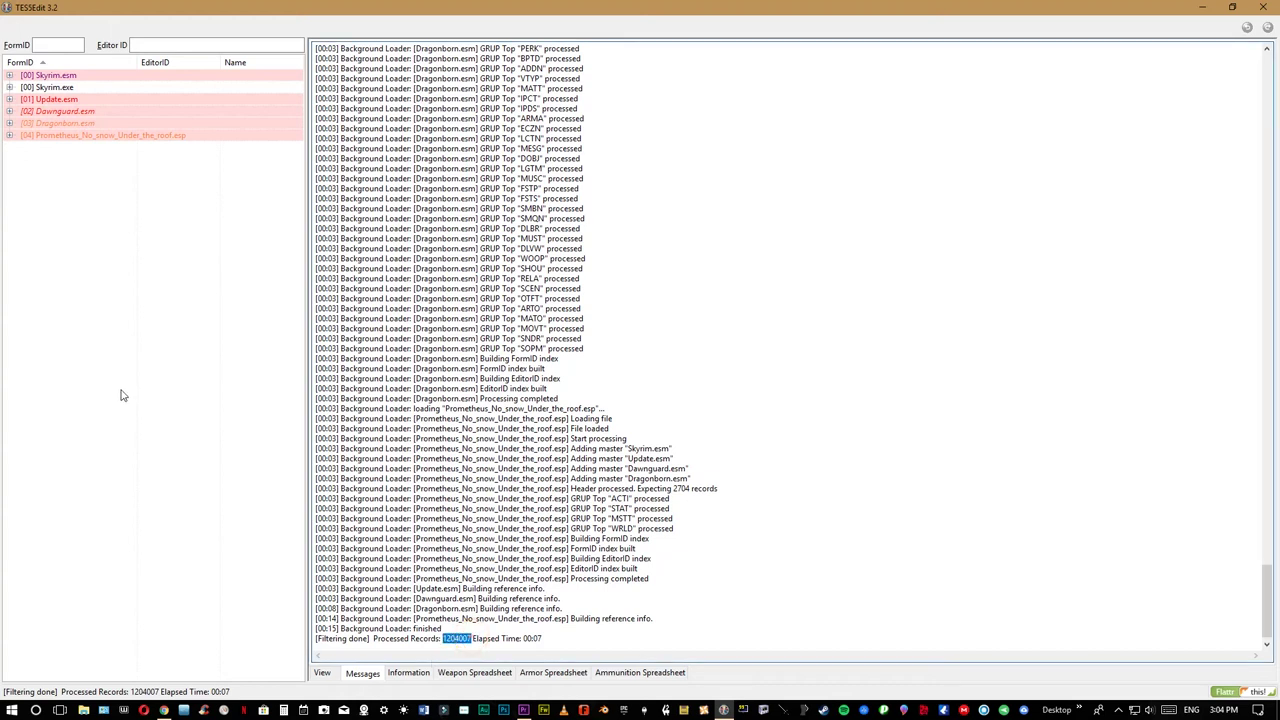
- Remove the "Identical to Master" records from Prometheus_No_snow_Under_the_roof.esp, accepting the module edit, and exit, saving the plugin with a backup
click(127, 139)
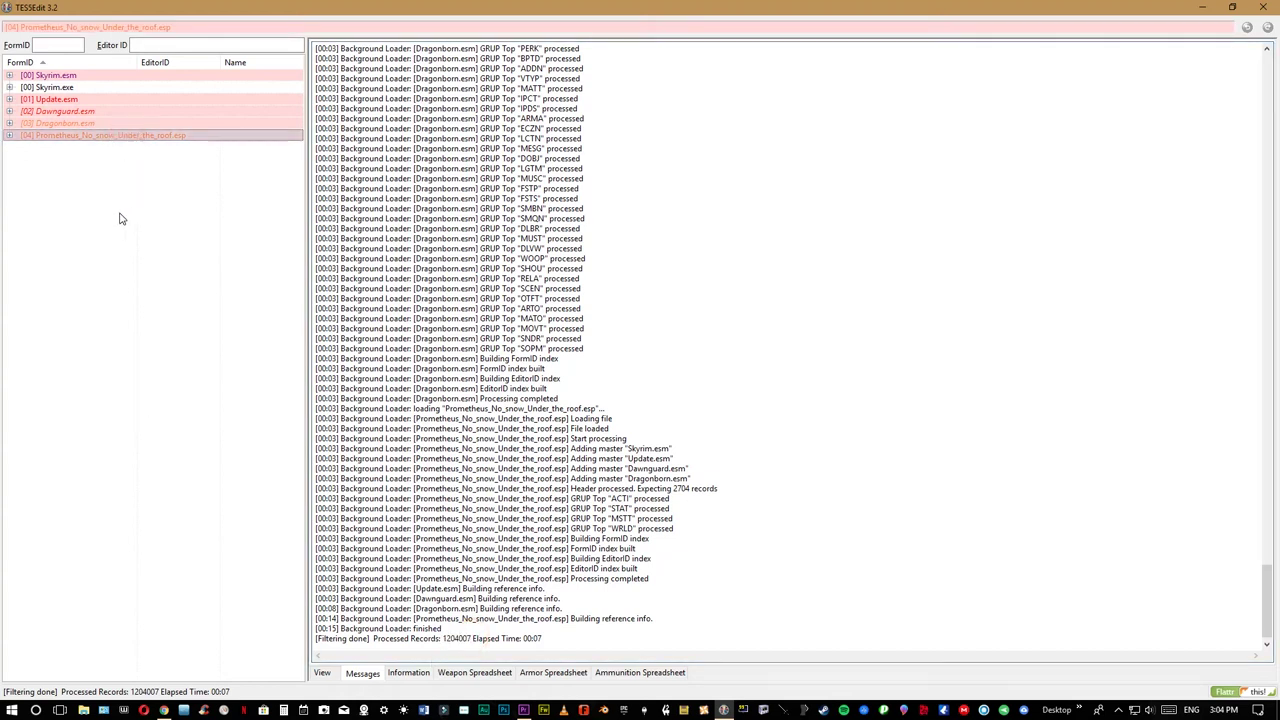
right_click(129, 144)
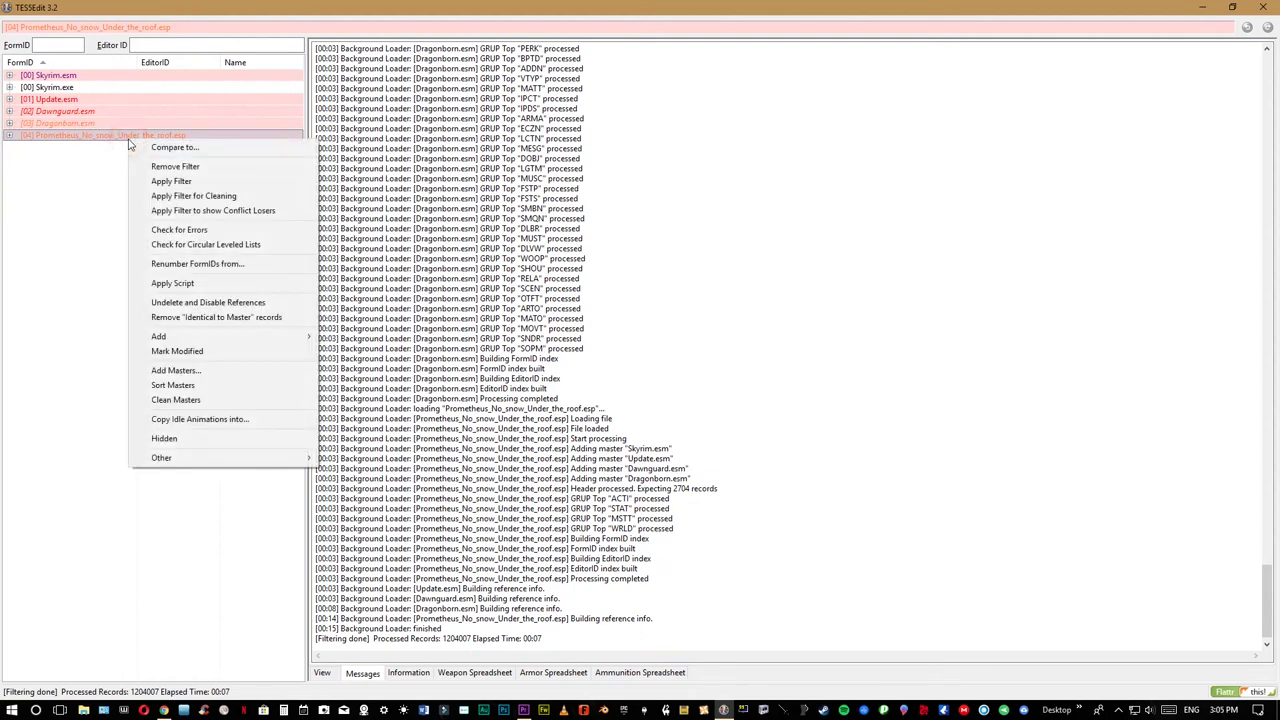
click(267, 320)
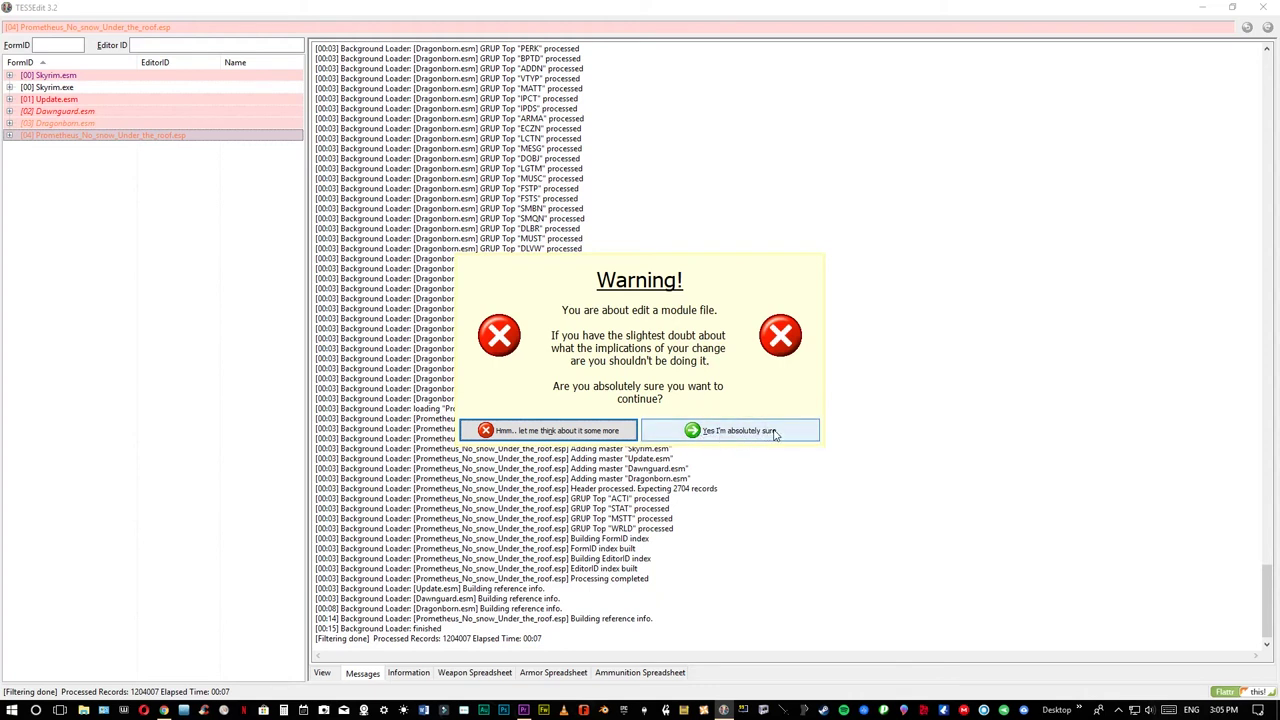
click(737, 431)
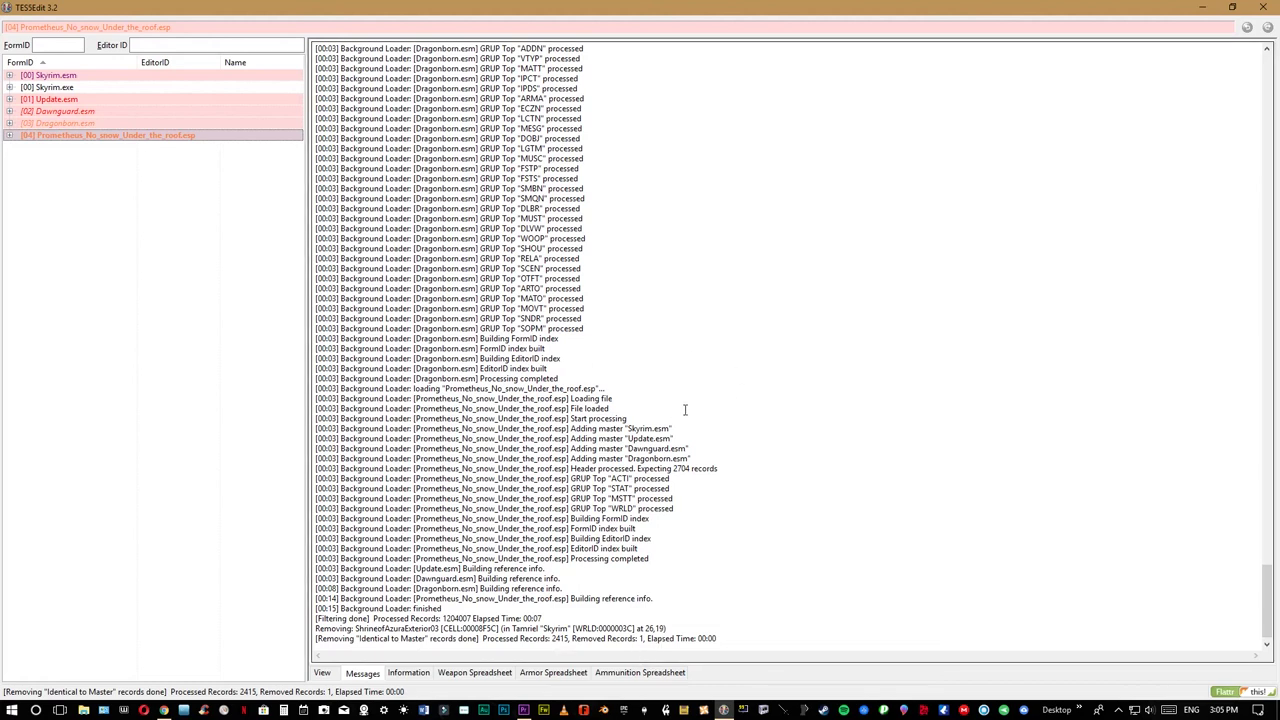
click(1263, 8)
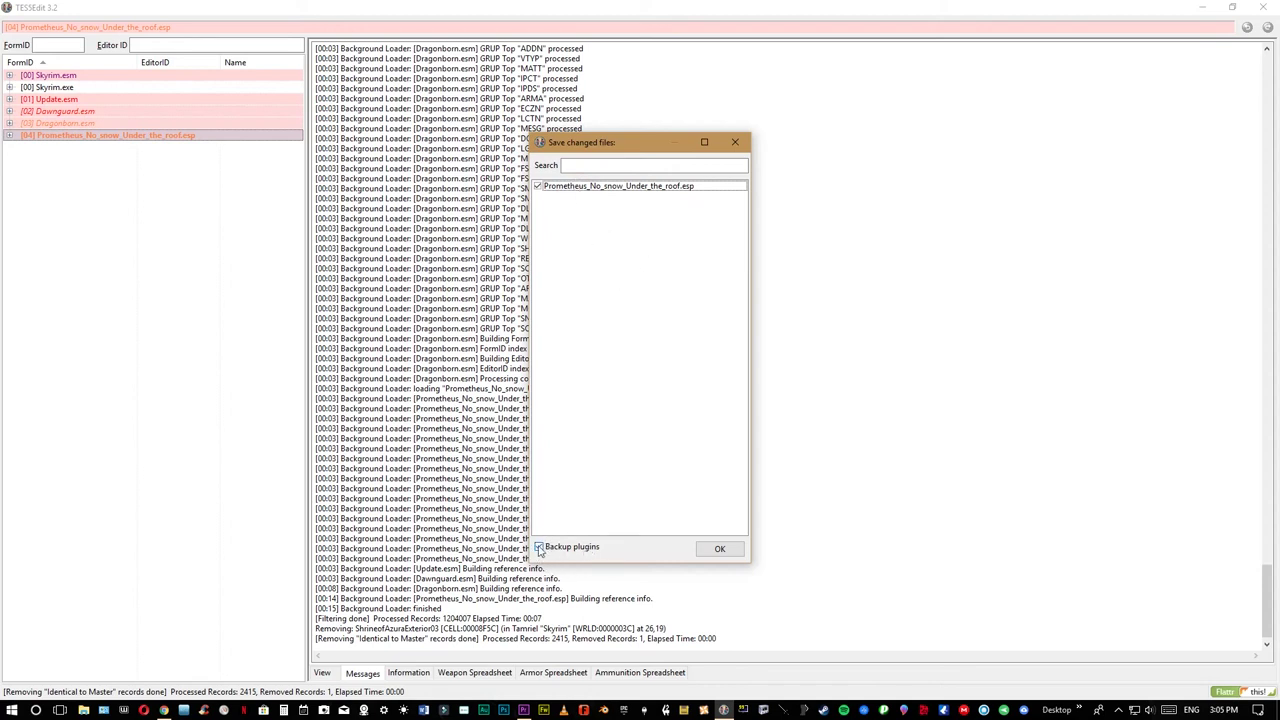
click(720, 550)
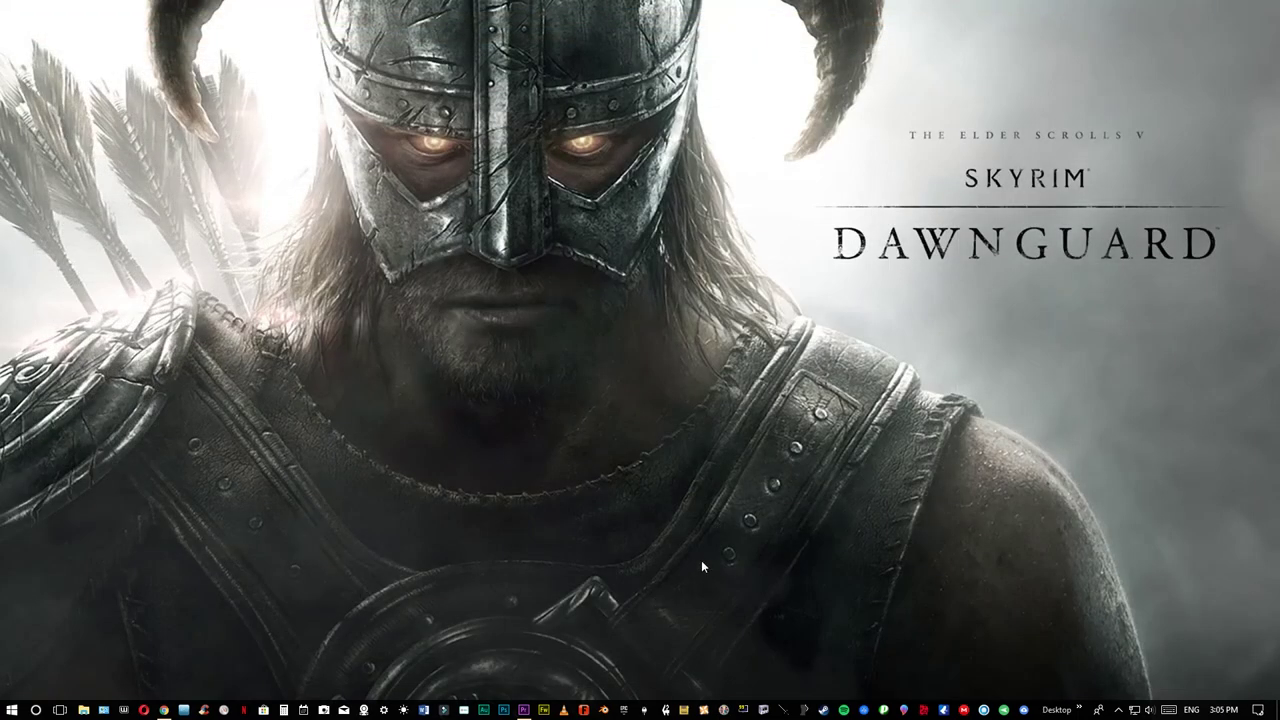
- Open LOOT and check the Dirty Plugins count in the general information
click(683, 711)
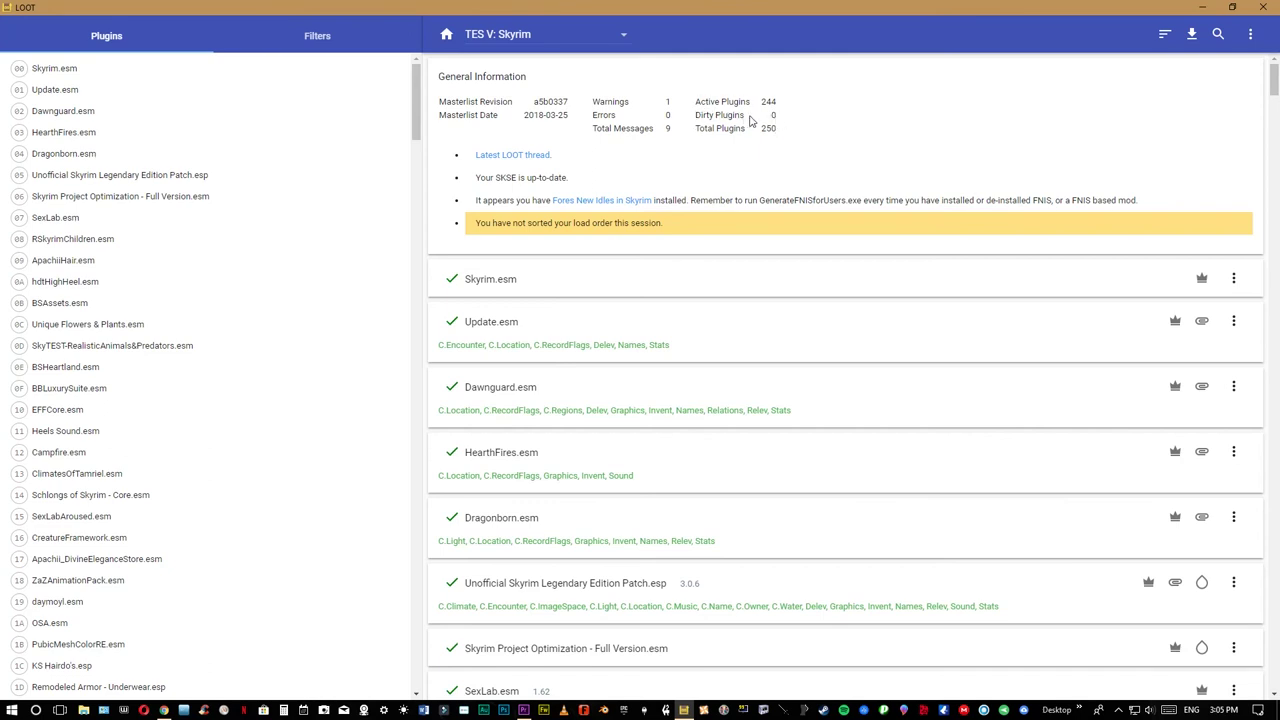
drag(1275, 85, 2, 40)
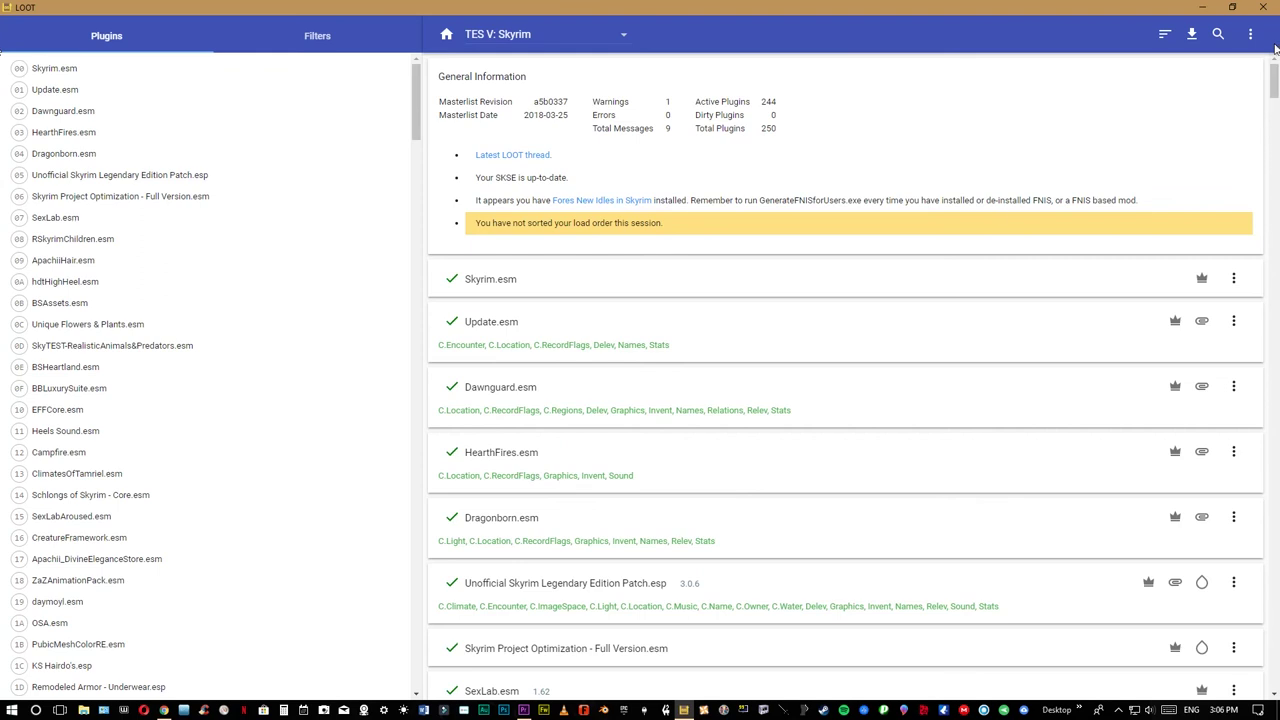